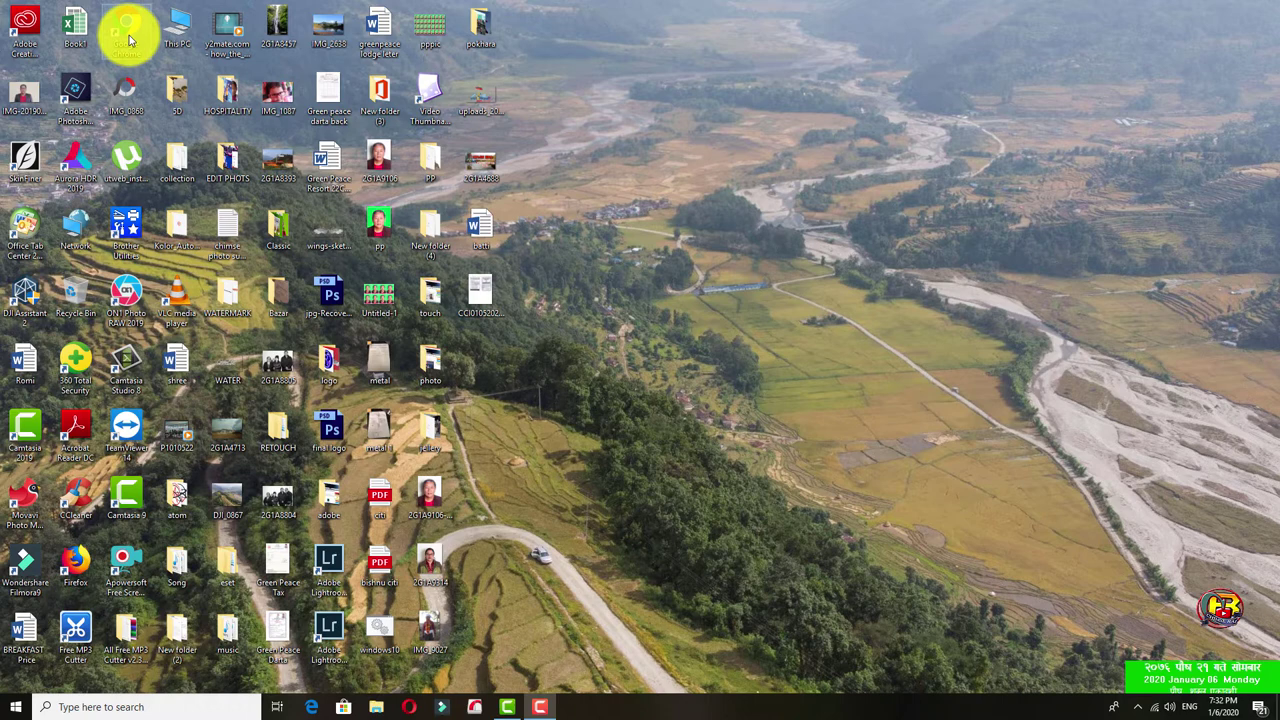
Launch Google Chrome from its desktop shortcut.
double_click(128, 38)
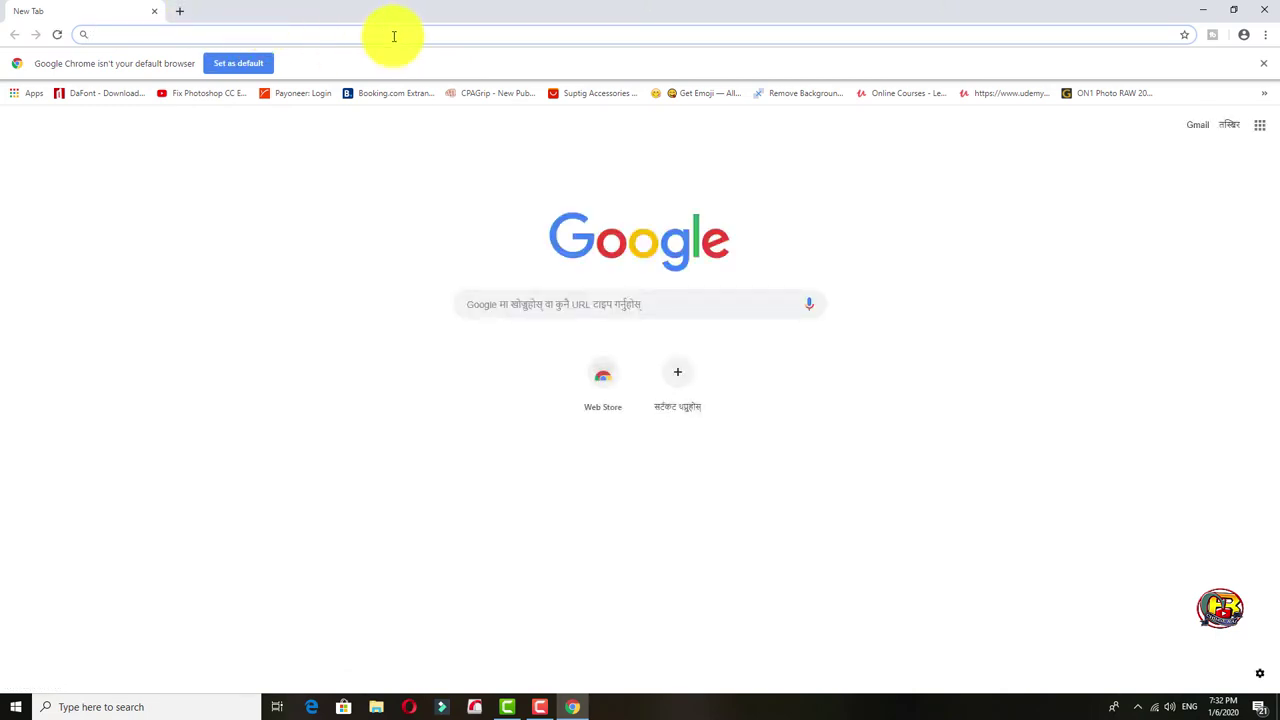
left_click(394, 36)
type("www.")
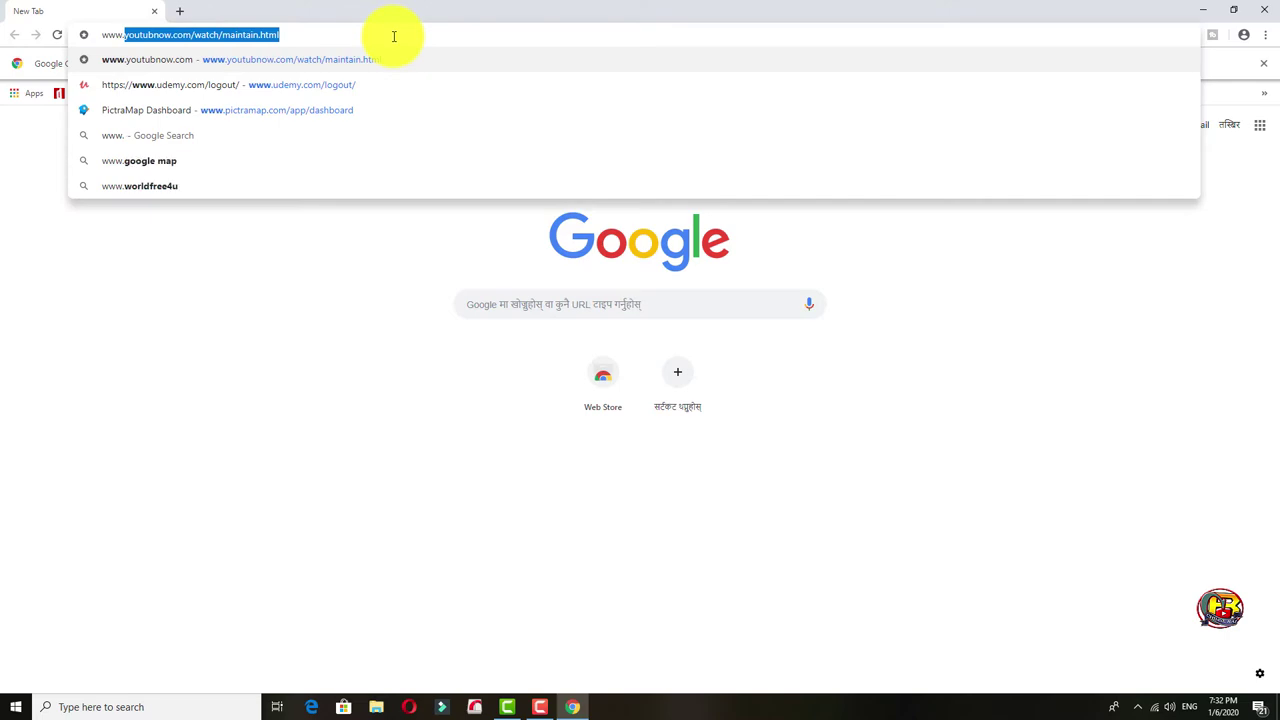
type("google")
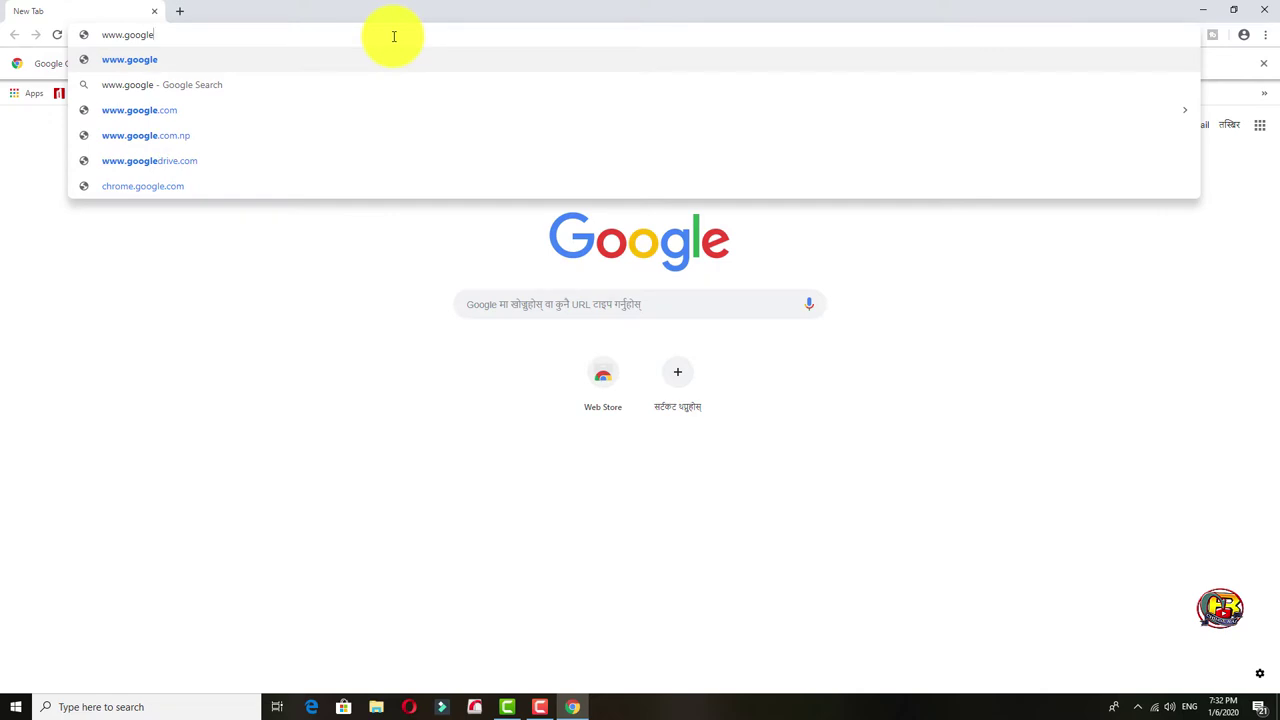
type(".com")
key("Return")
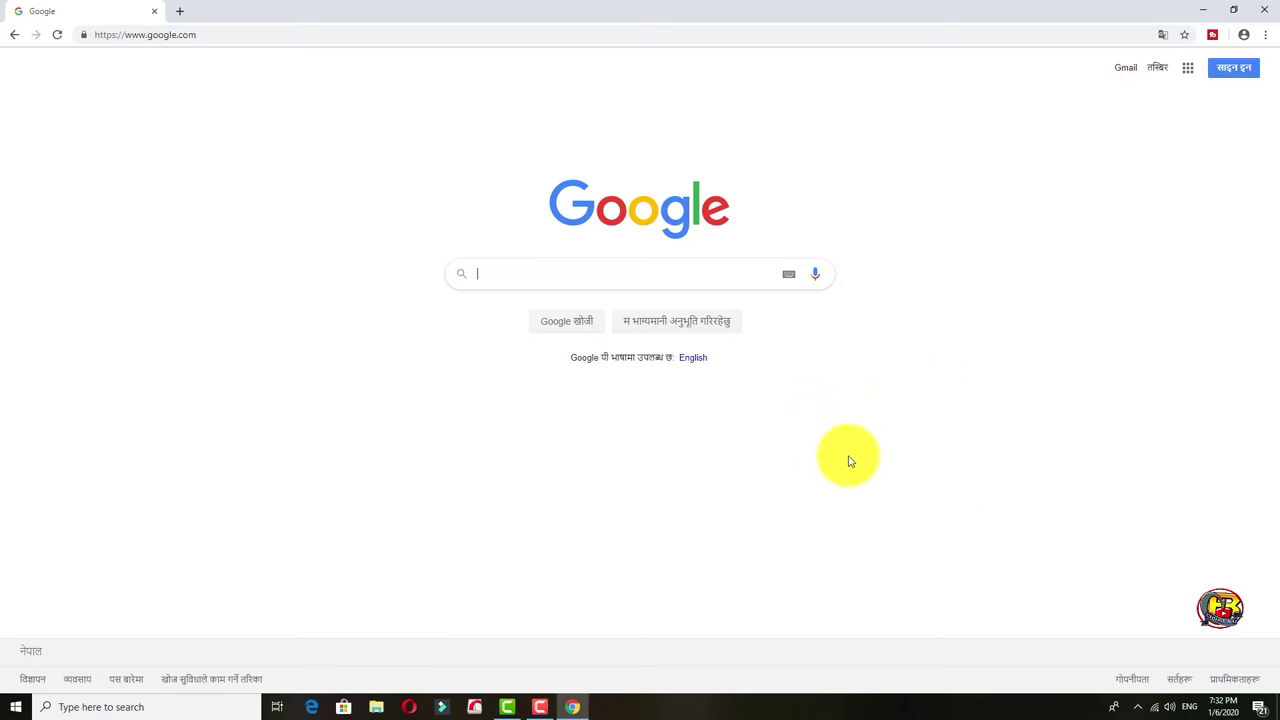
left_click(691, 360)
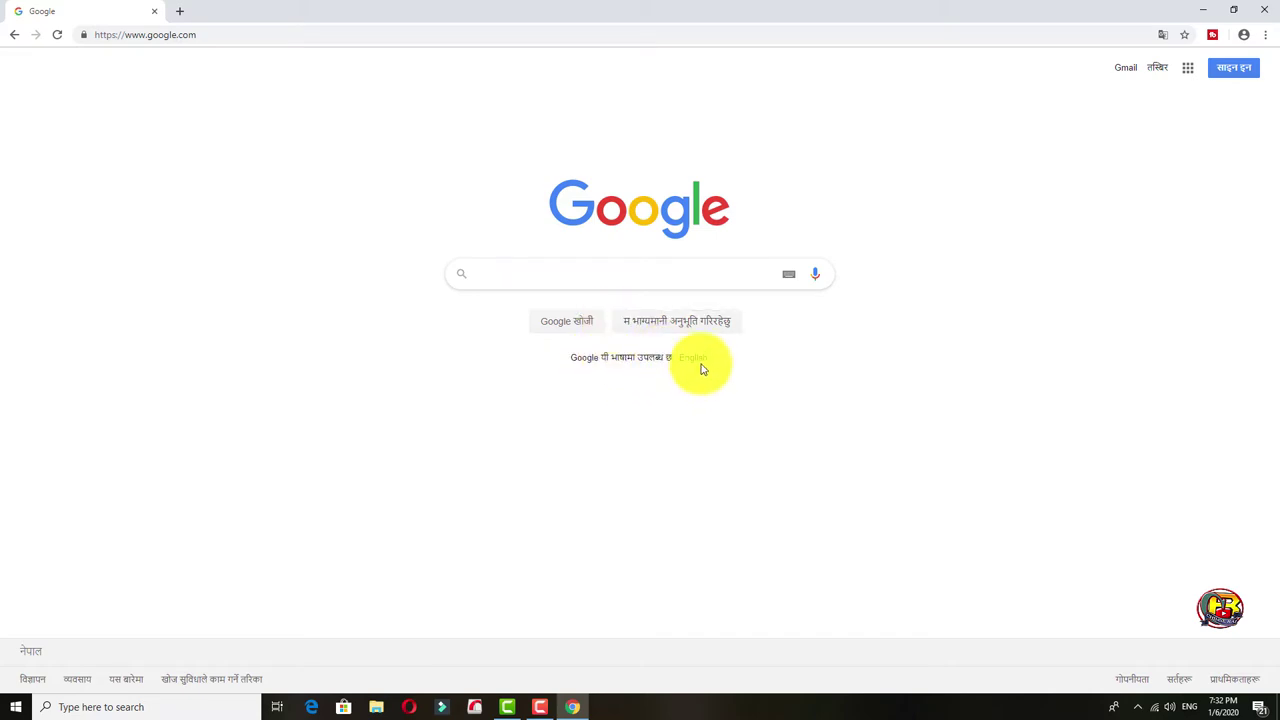
left_click(701, 363)
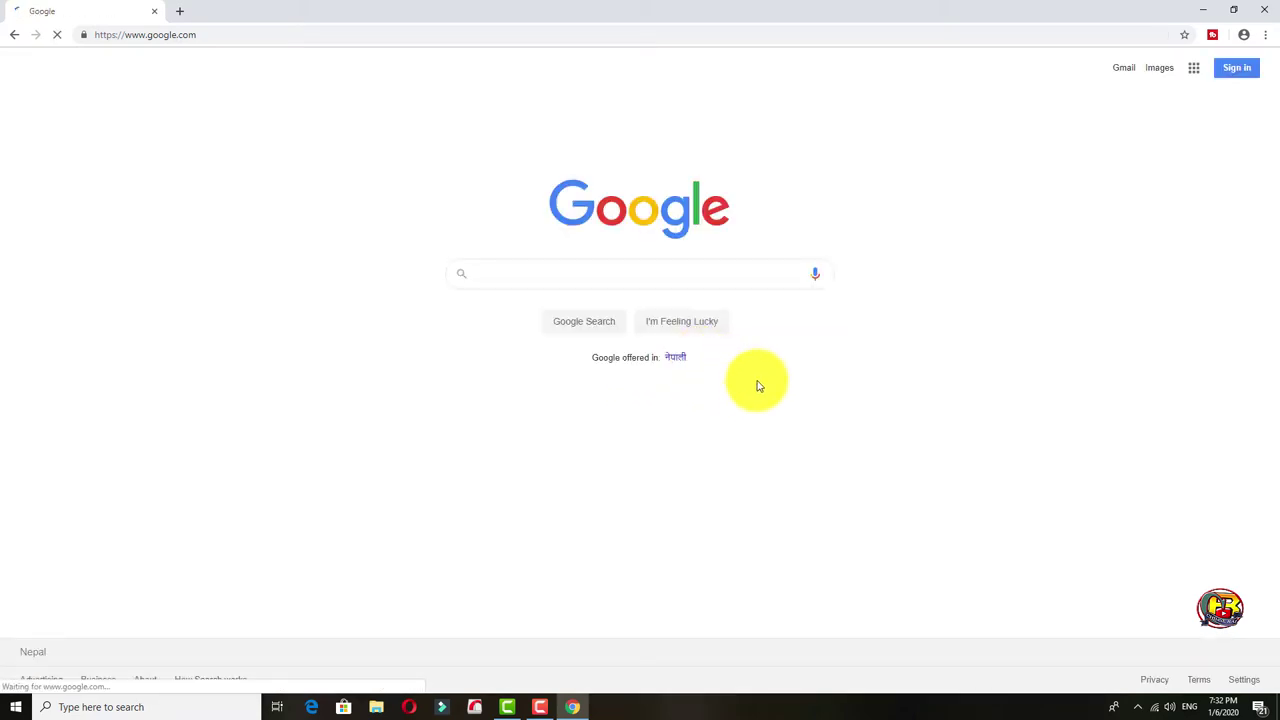
left_click(1195, 70)
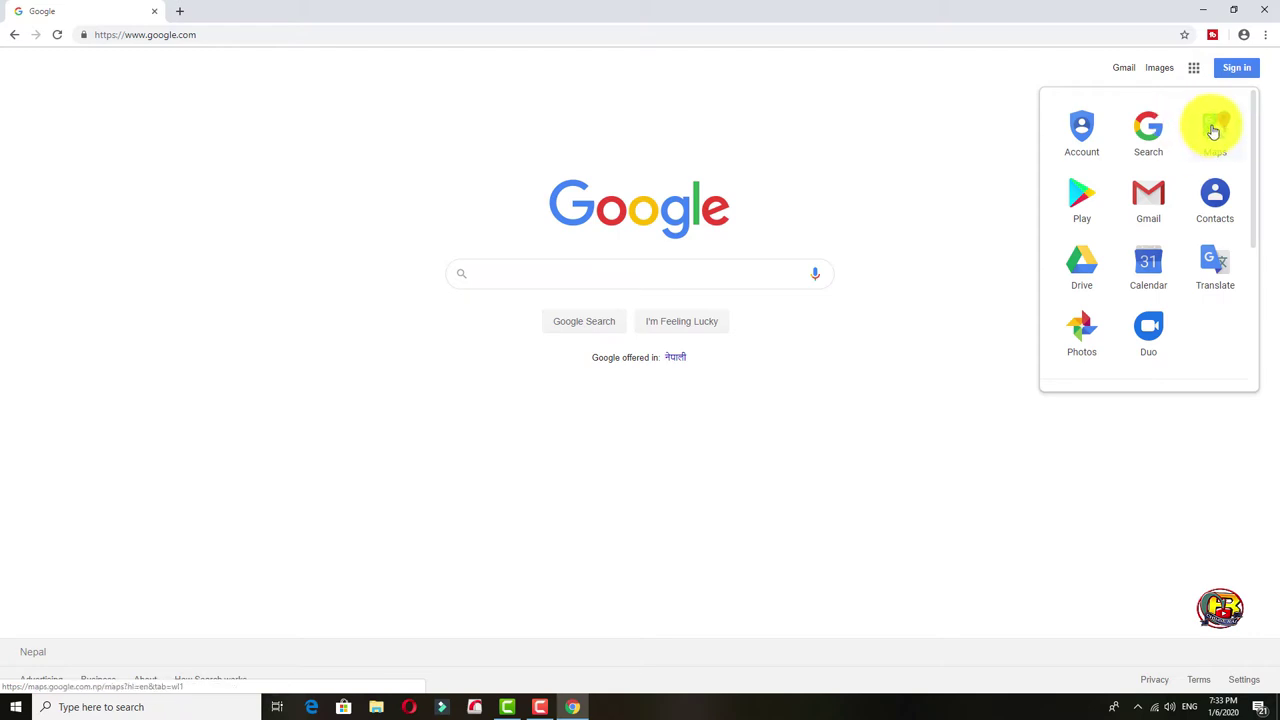
Open Google Maps and choose Add your business from its side menu.
left_click(1211, 132)
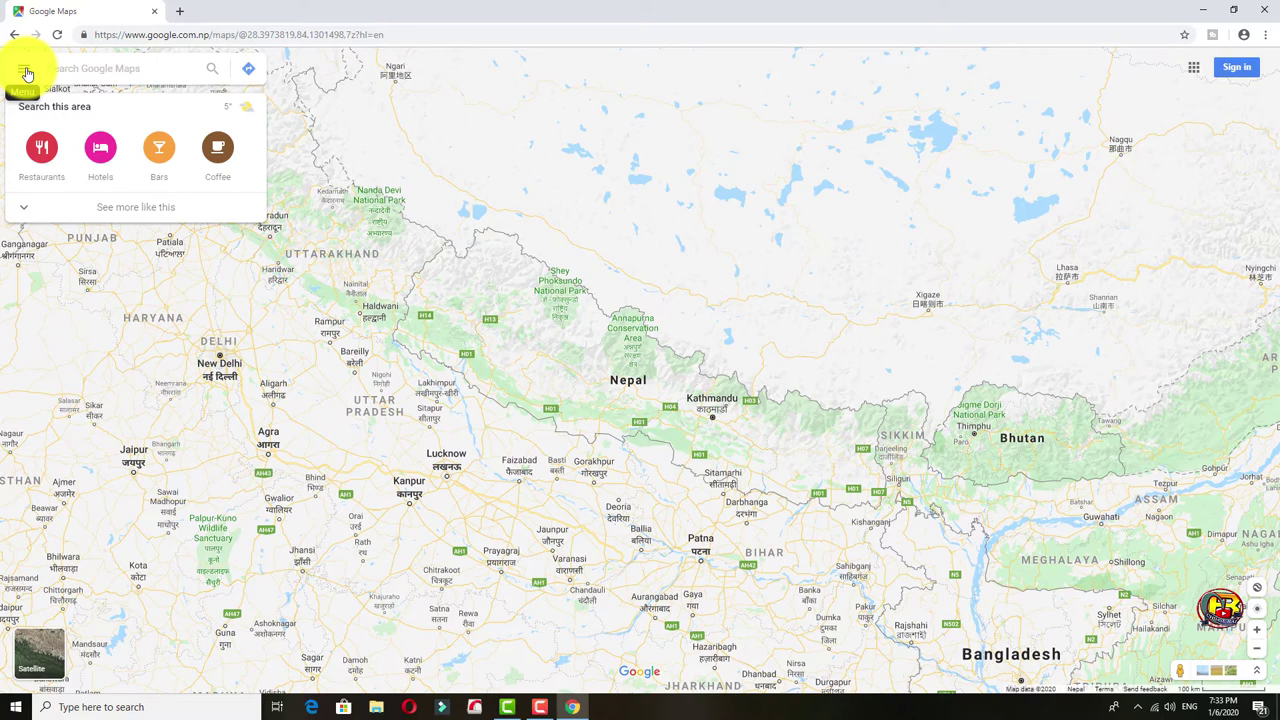
left_click(25, 72)
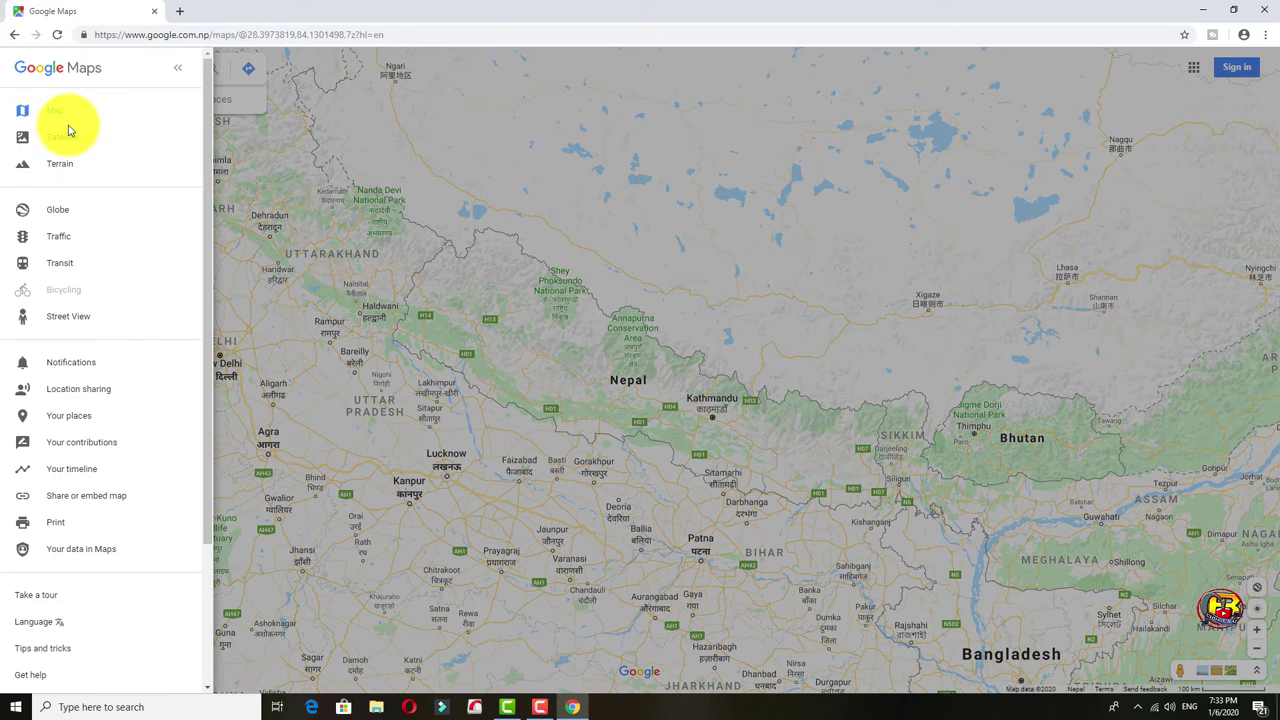
scroll(66, 134, "down", 3)
scroll(66, 128, "down", 1)
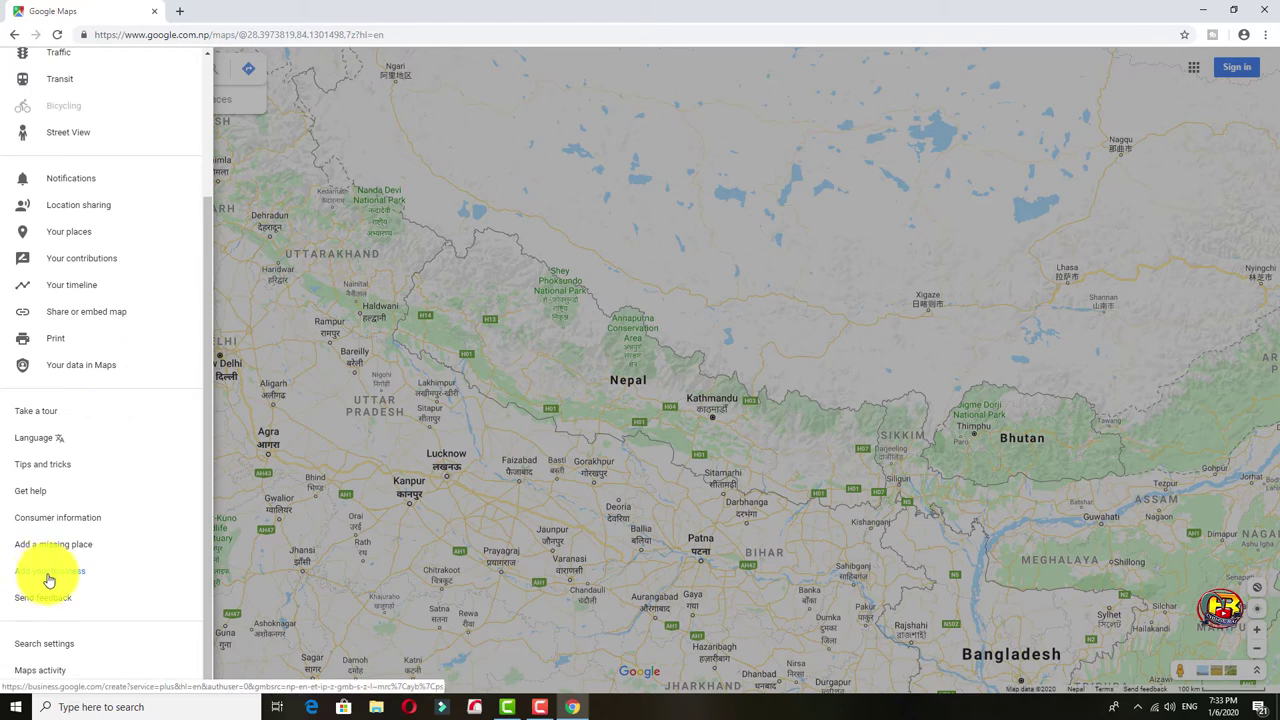
left_click(48, 572)
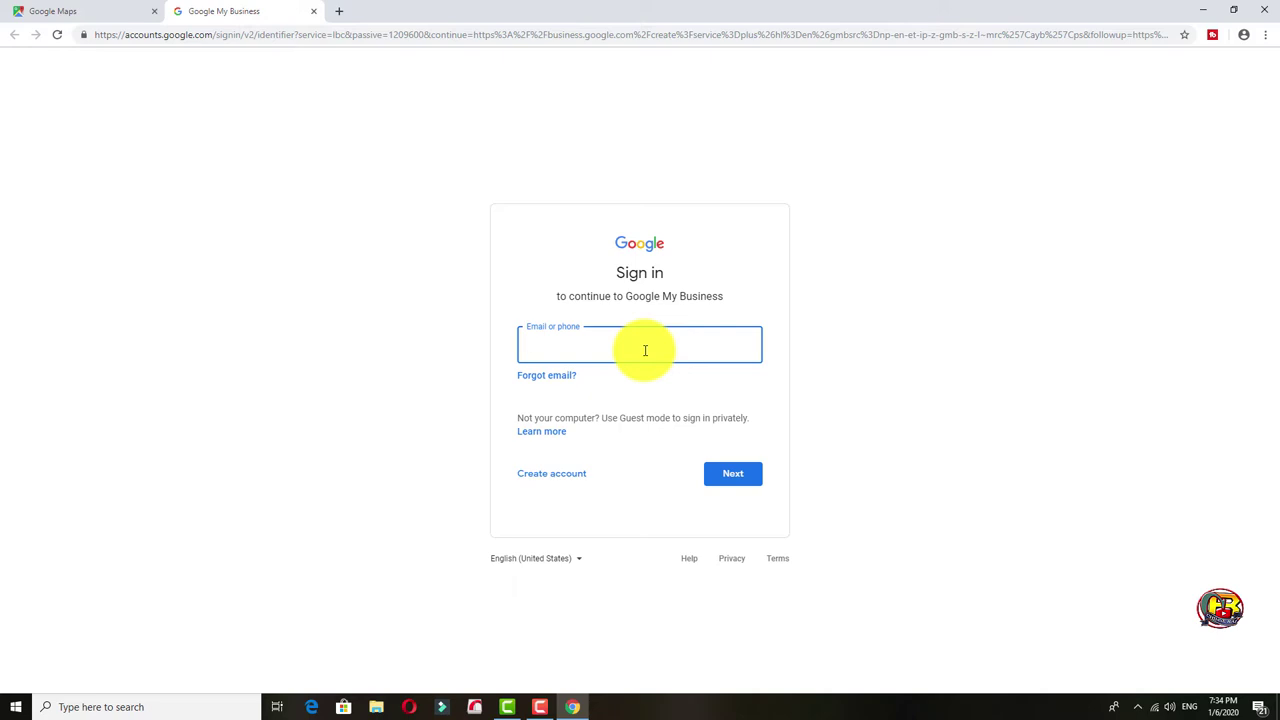
Sign in with the account e-mail and confirm the account recovery details.
key("Return")
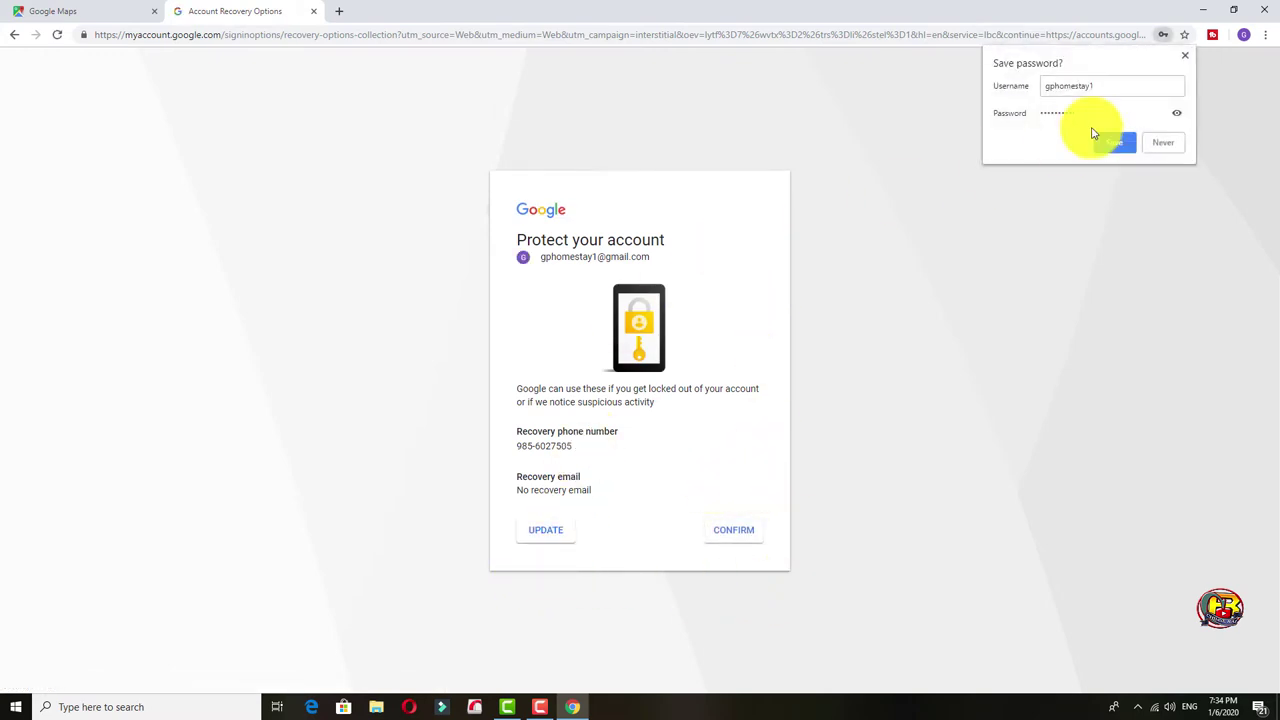
left_click(750, 540)
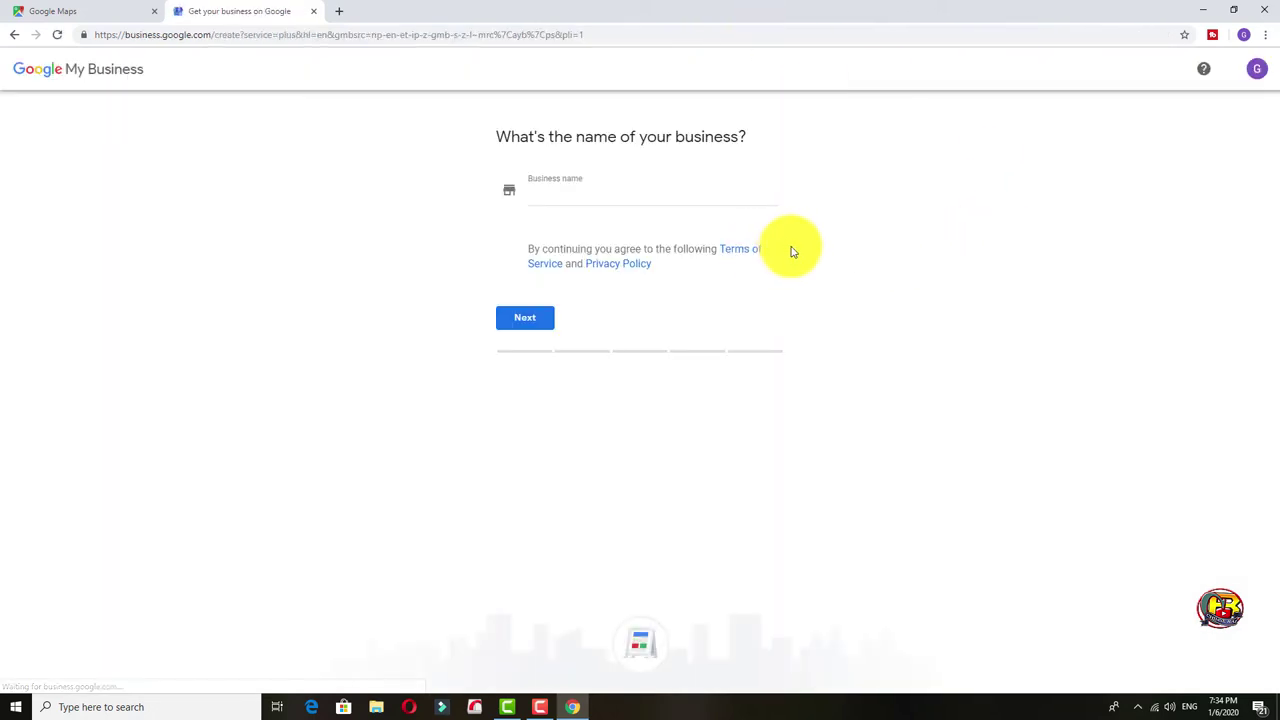
Enter 'Green Peace Homestay' as a new business name and continue.
left_click(540, 194)
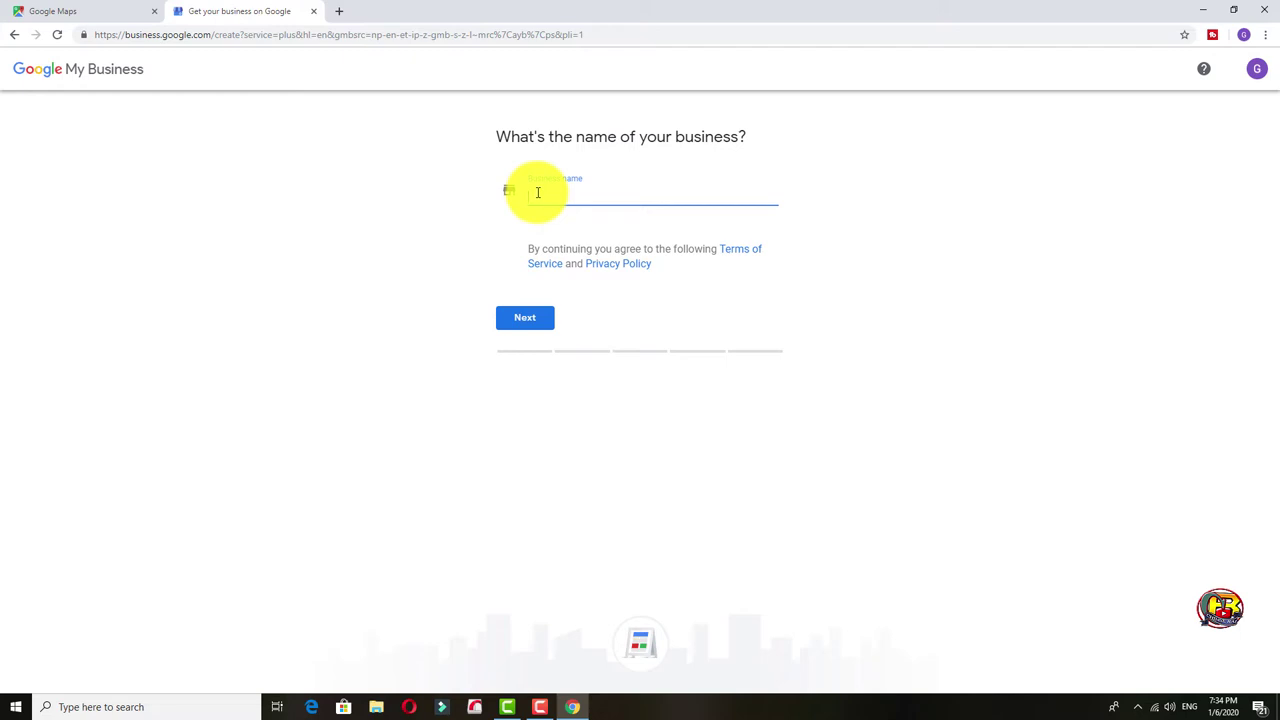
key("BackSpace")
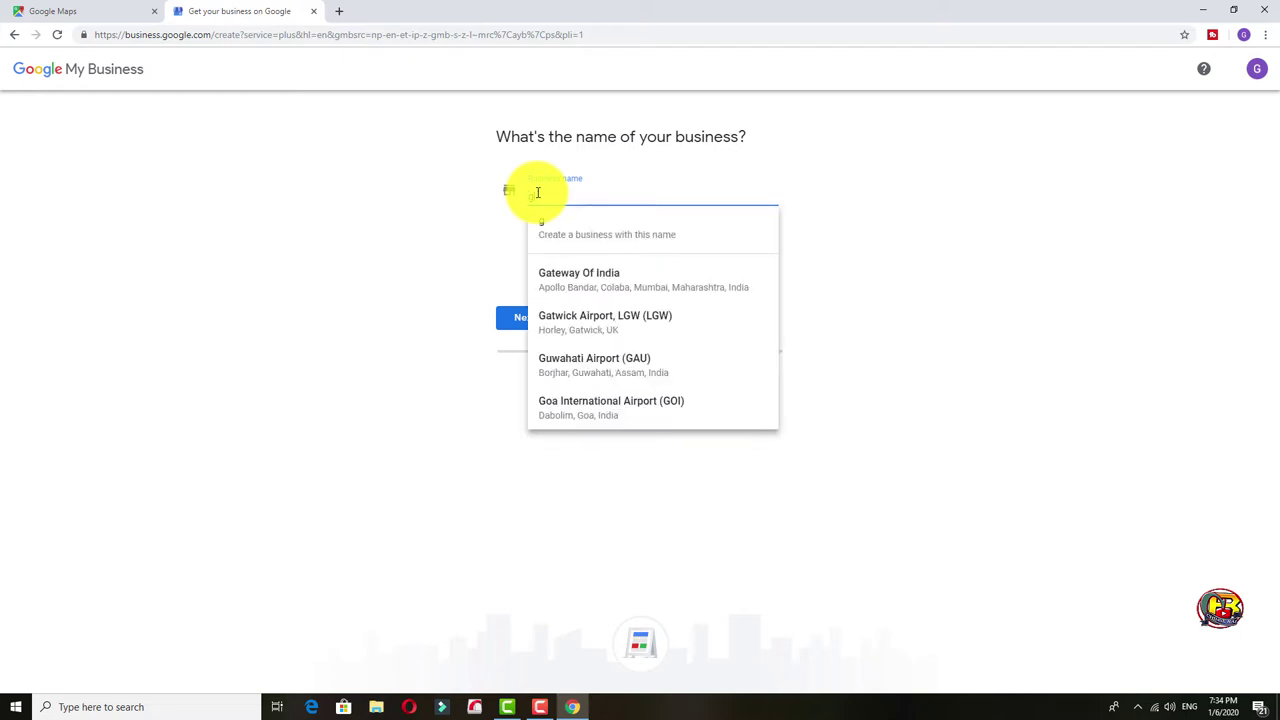
key("BackSpace")
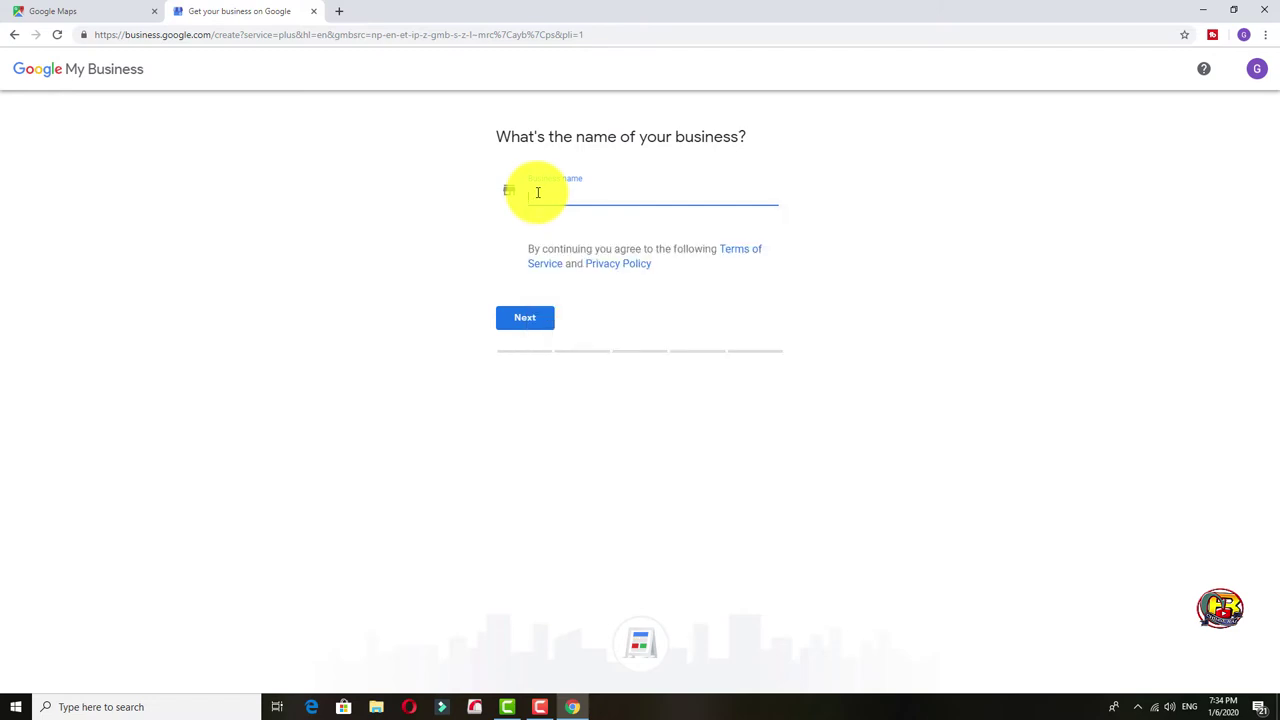
type("Green")
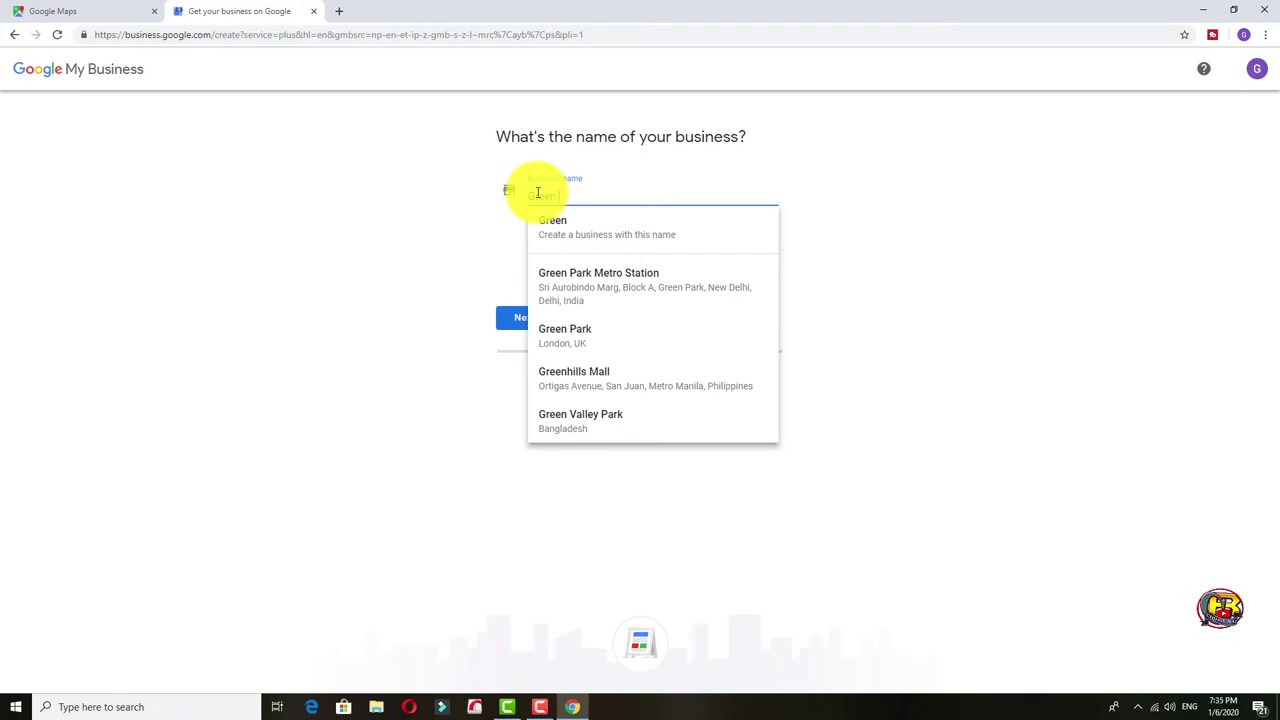
type(" Pea")
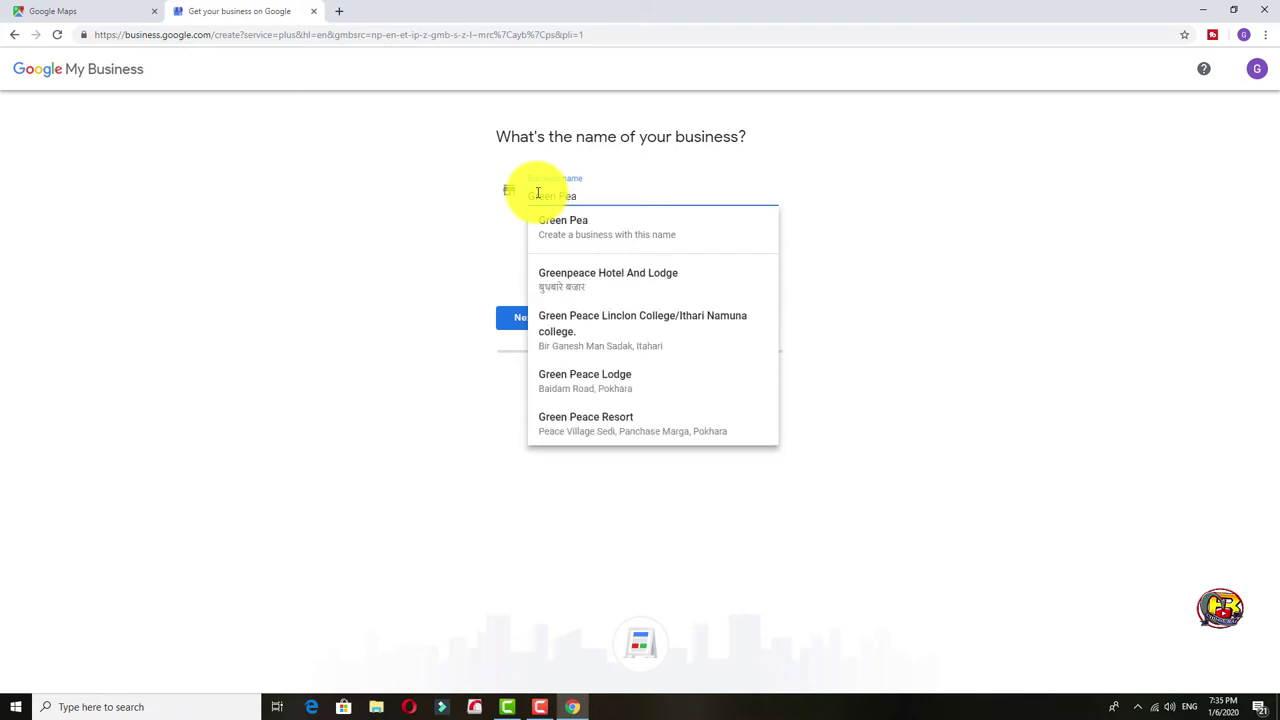
type("ce Homestay")
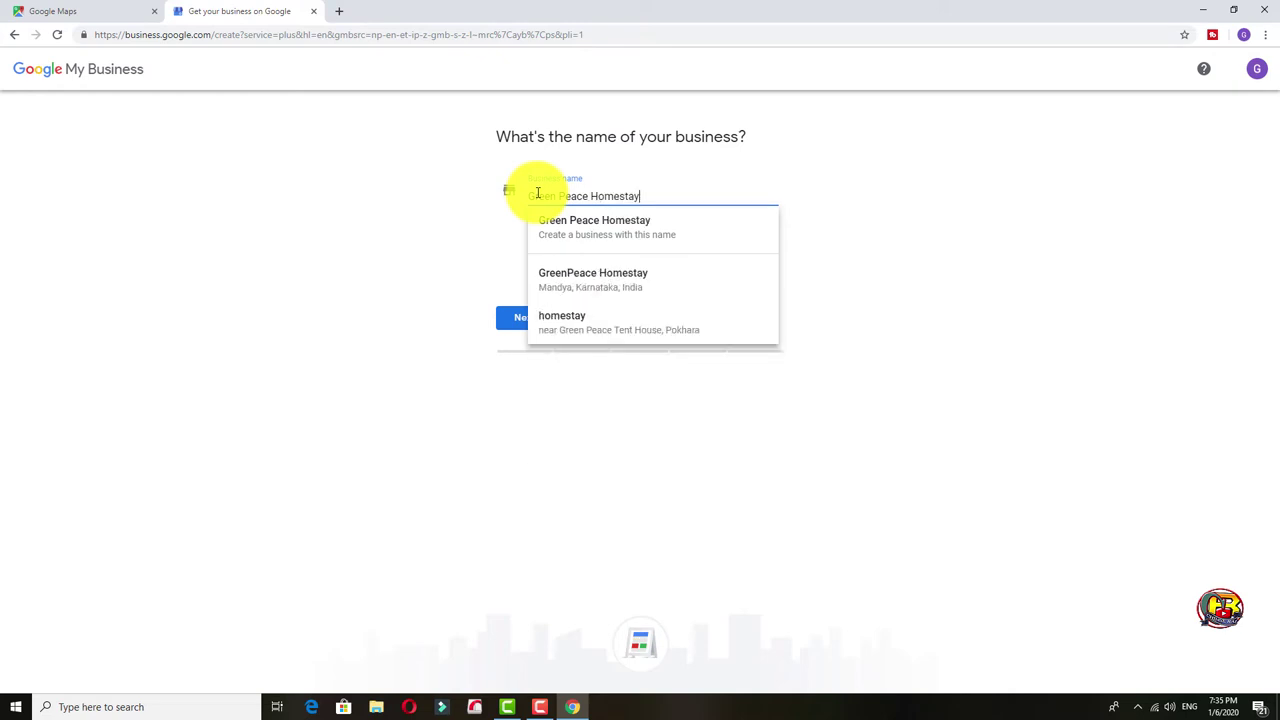
left_click(642, 225)
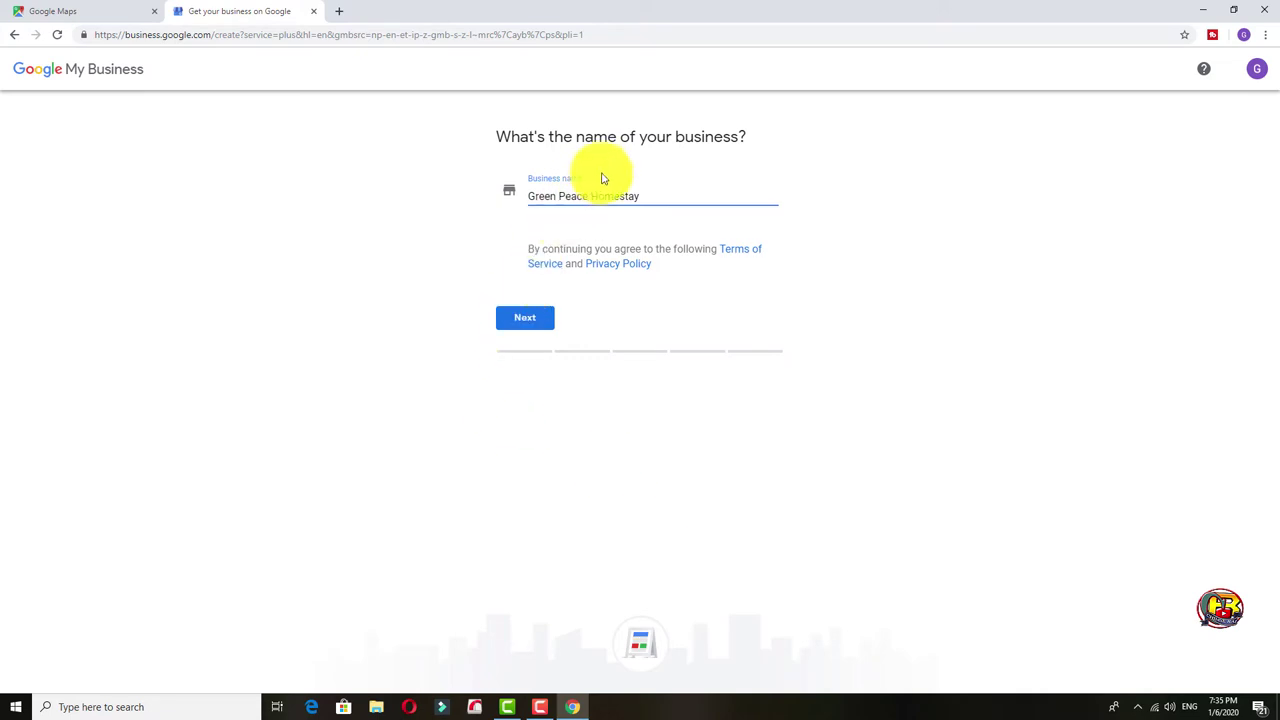
double_click(574, 205)
double_click(614, 210)
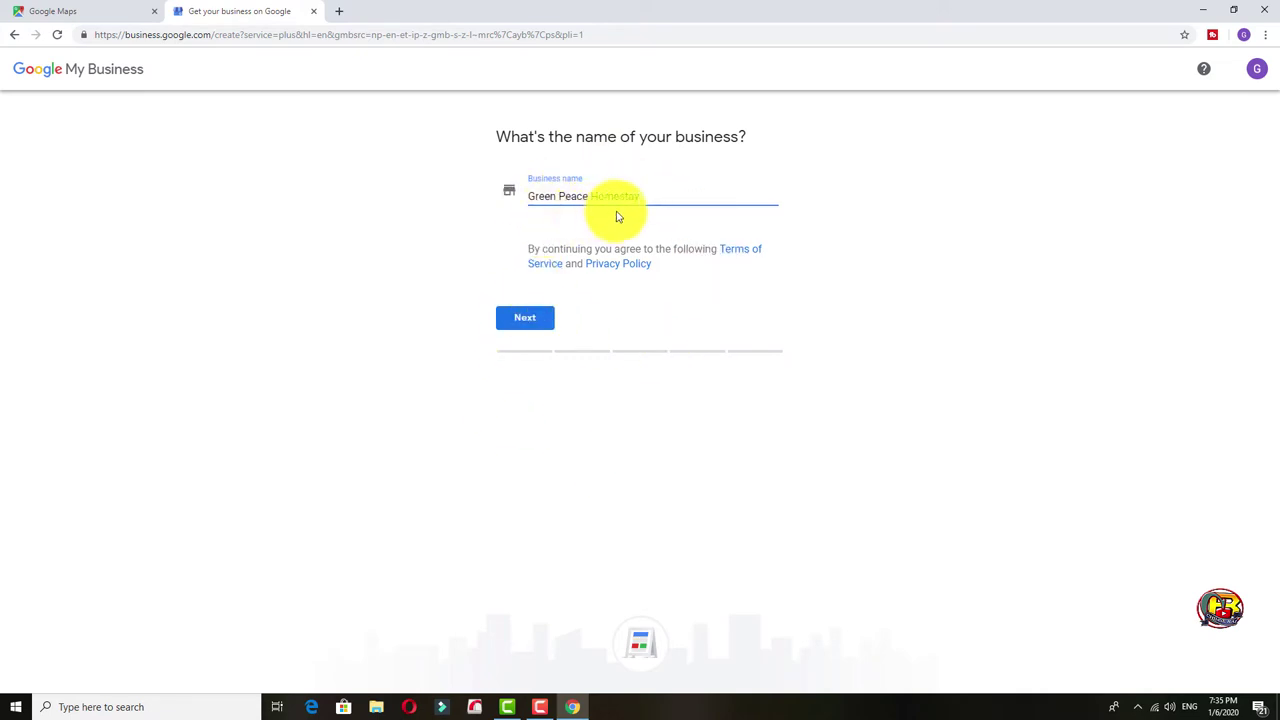
left_click(528, 320)
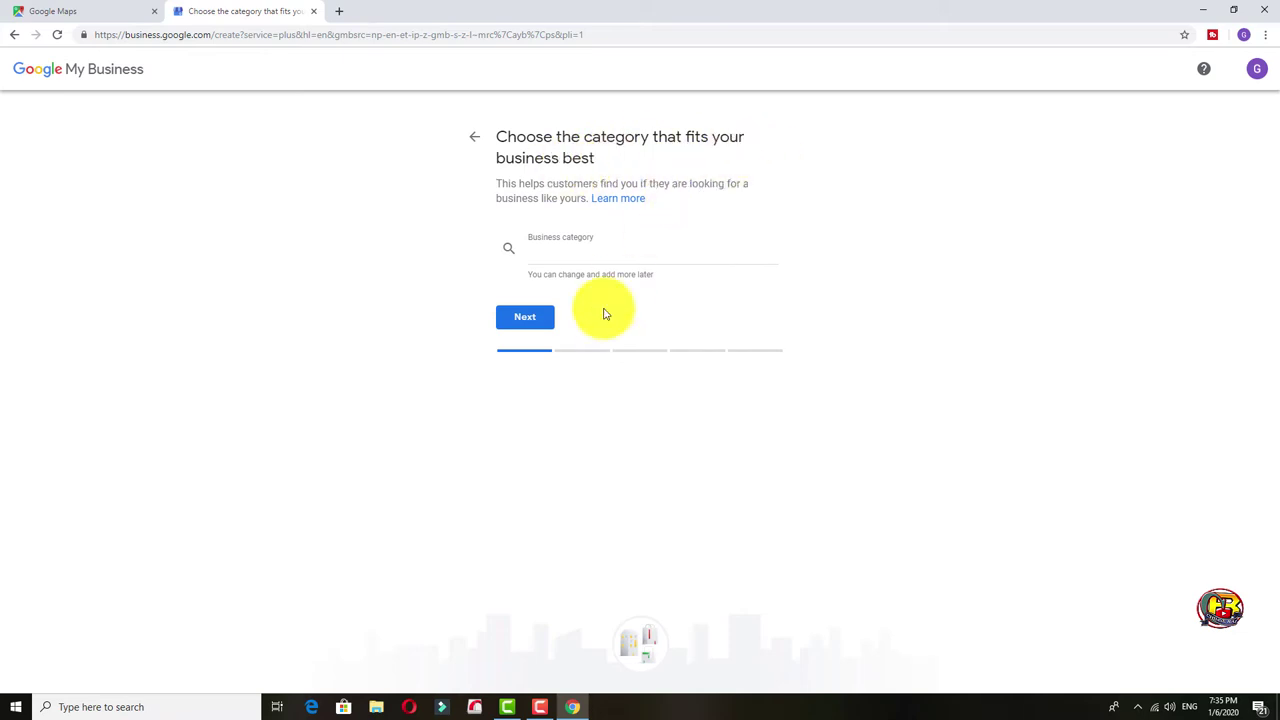
Set the category to Lodge and answer Yes to adding a location customers visit.
left_click(563, 256)
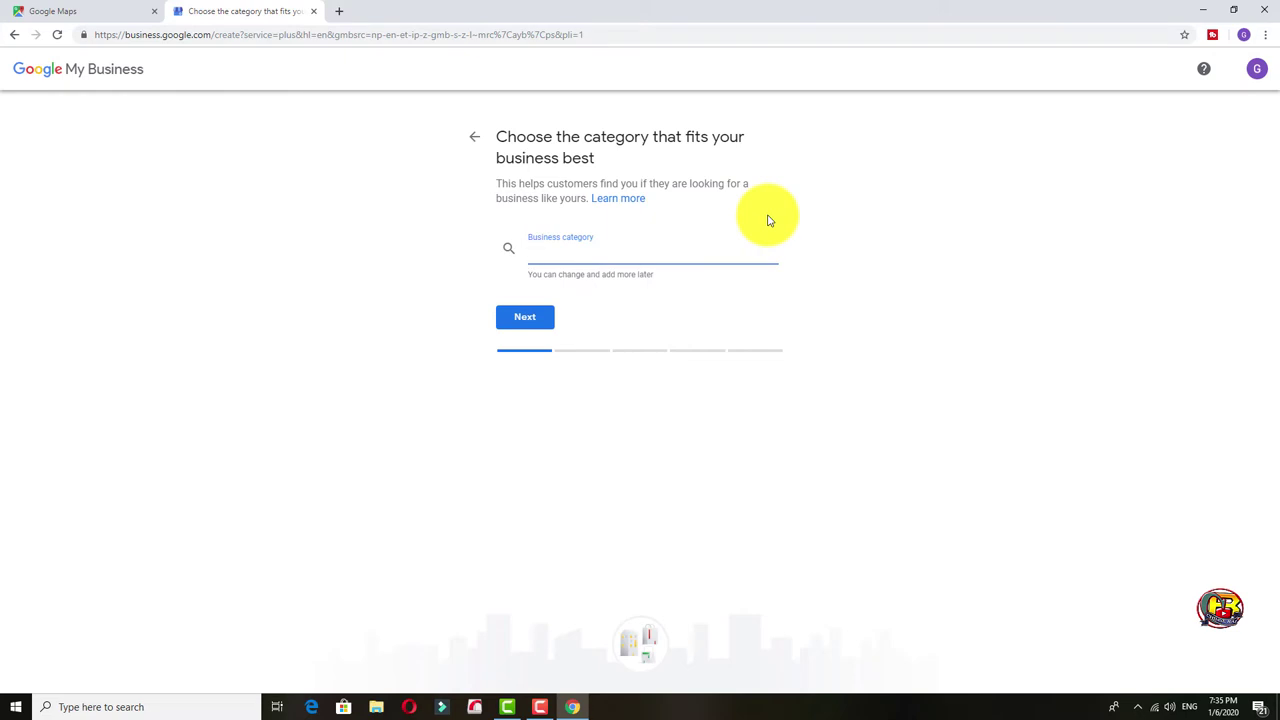
type("Lo")
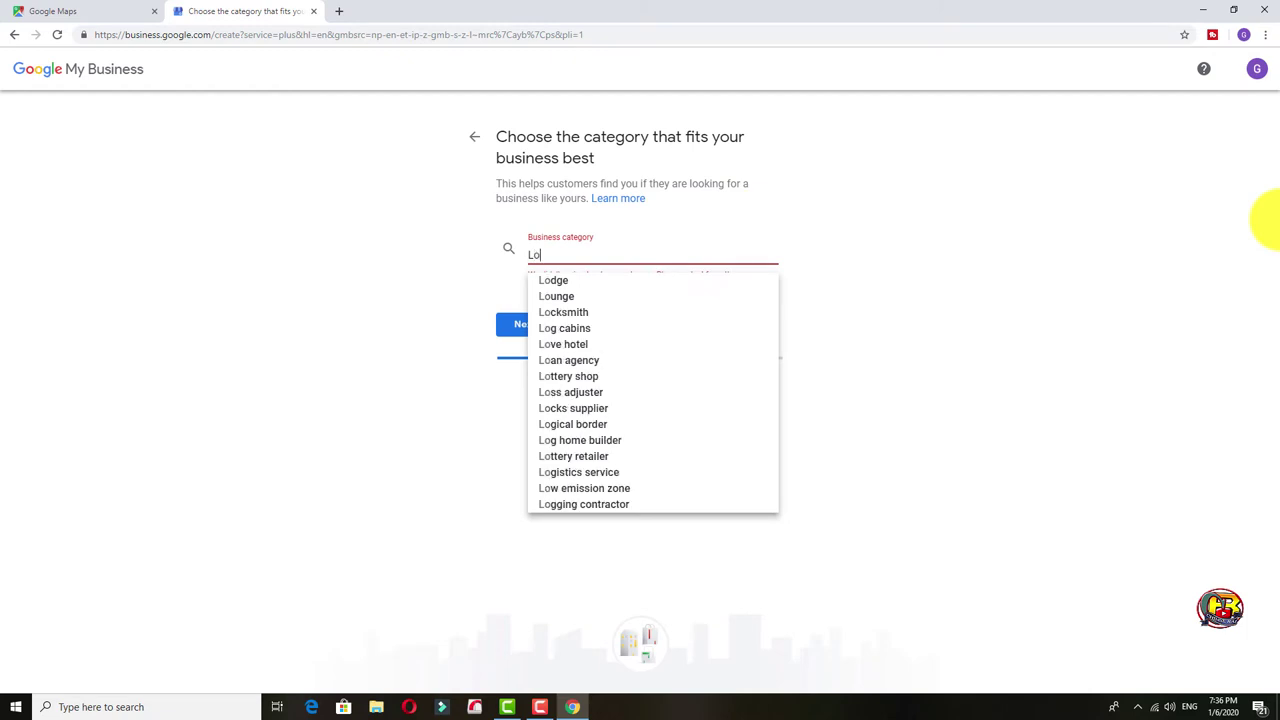
type("dge")
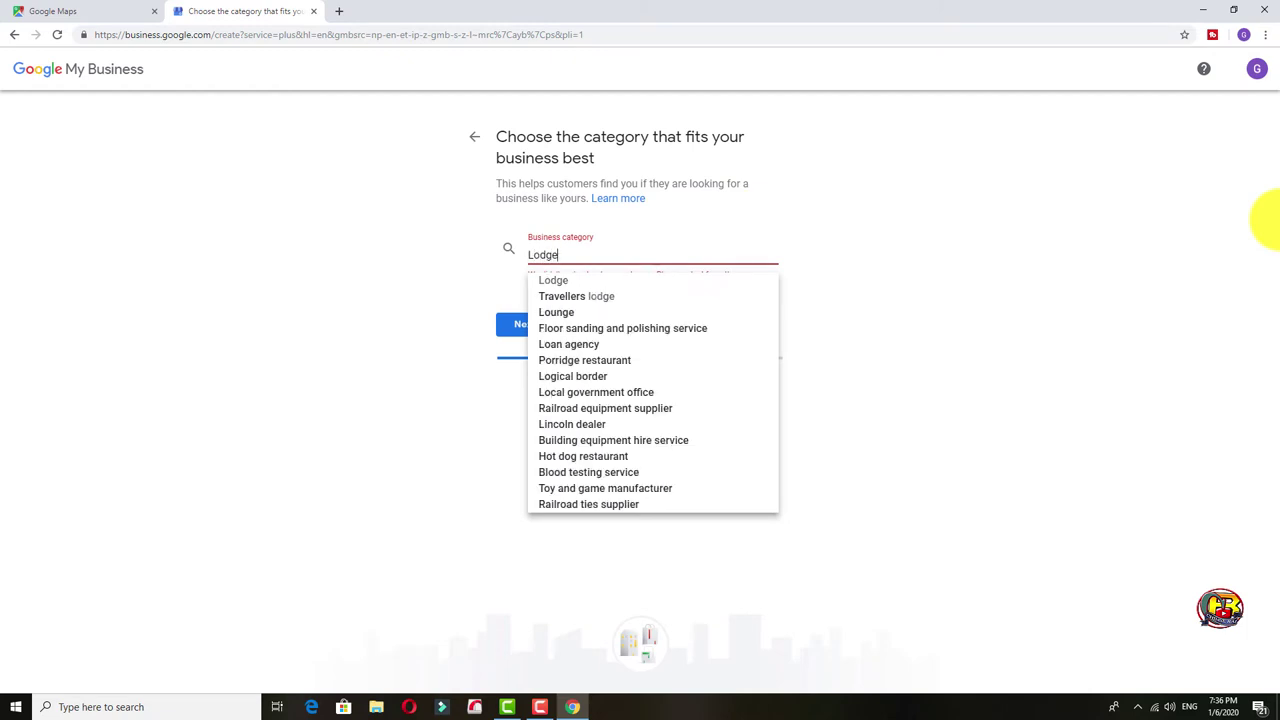
left_click(620, 288)
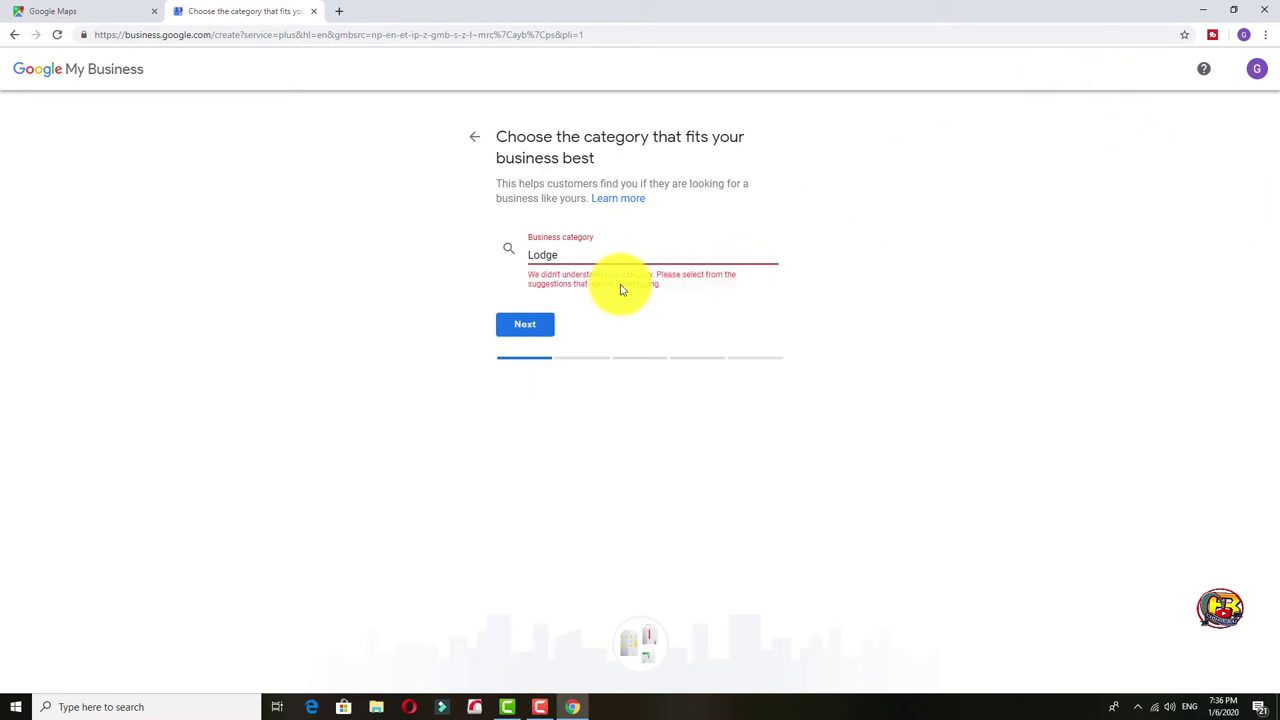
left_click(528, 326)
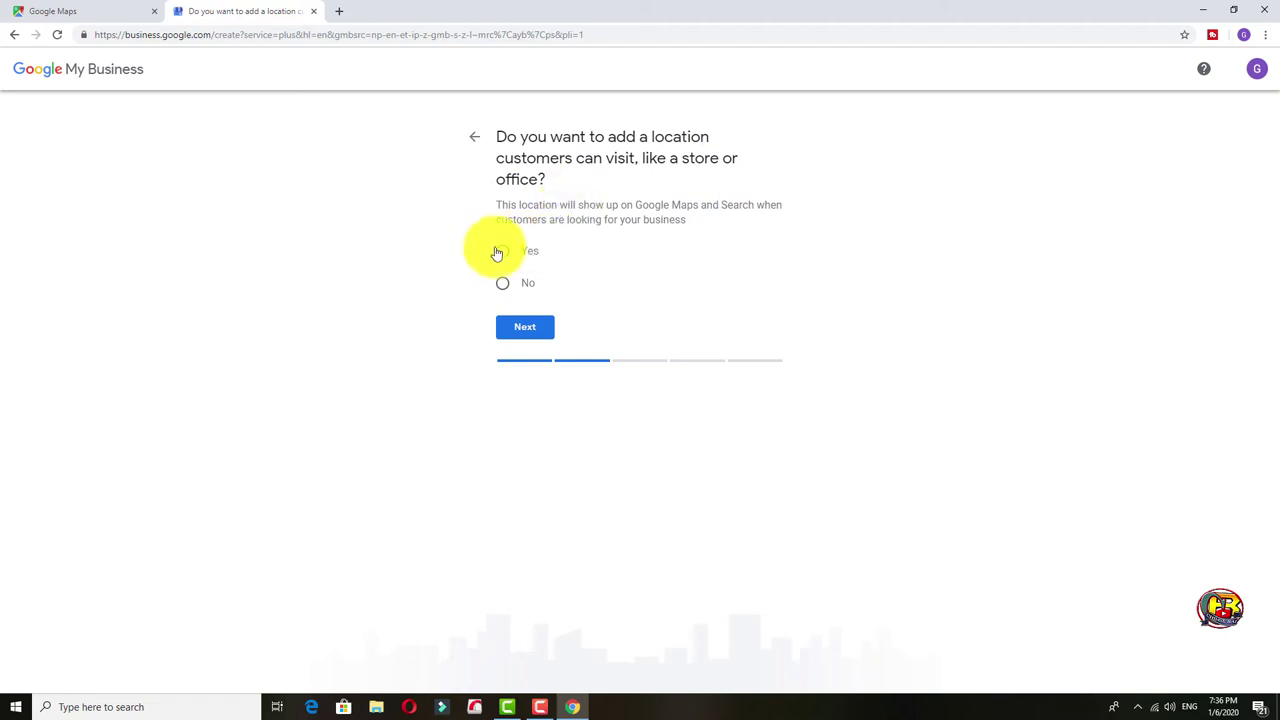
left_click(504, 253)
left_click(523, 333)
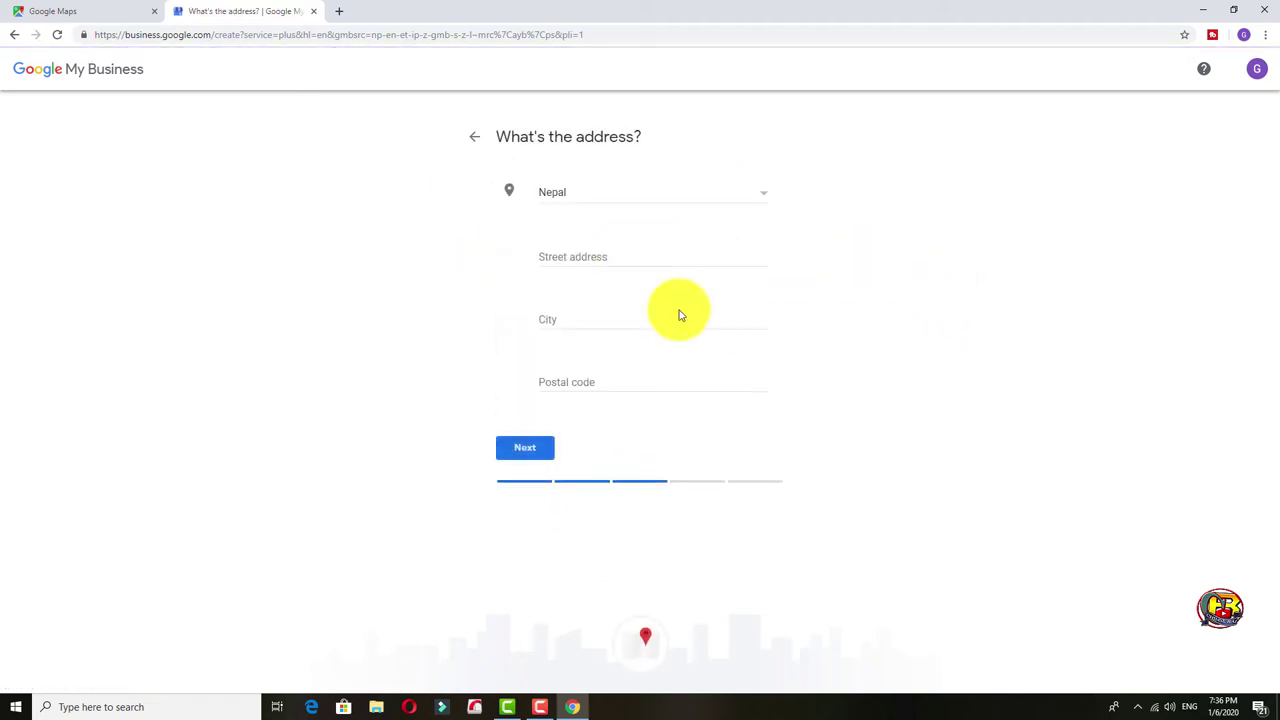
Fill the address with Panchase marga, Pokhara, postal code 33700, and open a new tab.
left_click(639, 256)
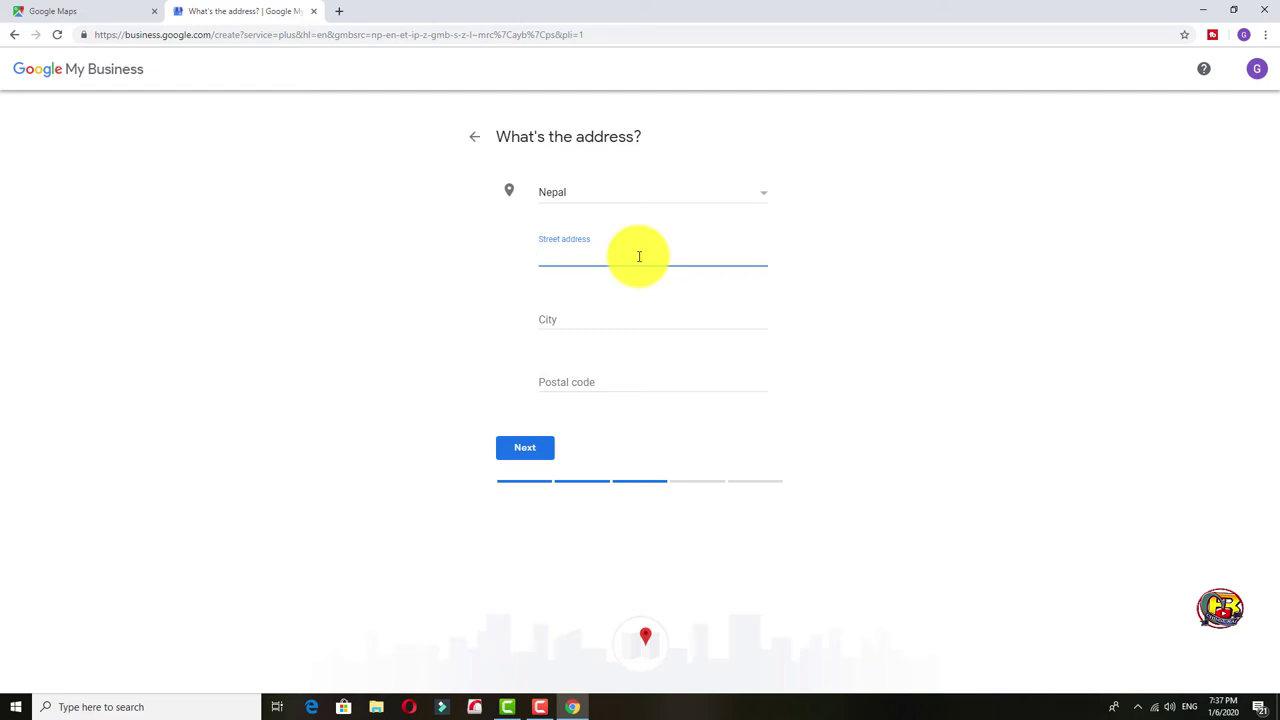
type("Panchase marga")
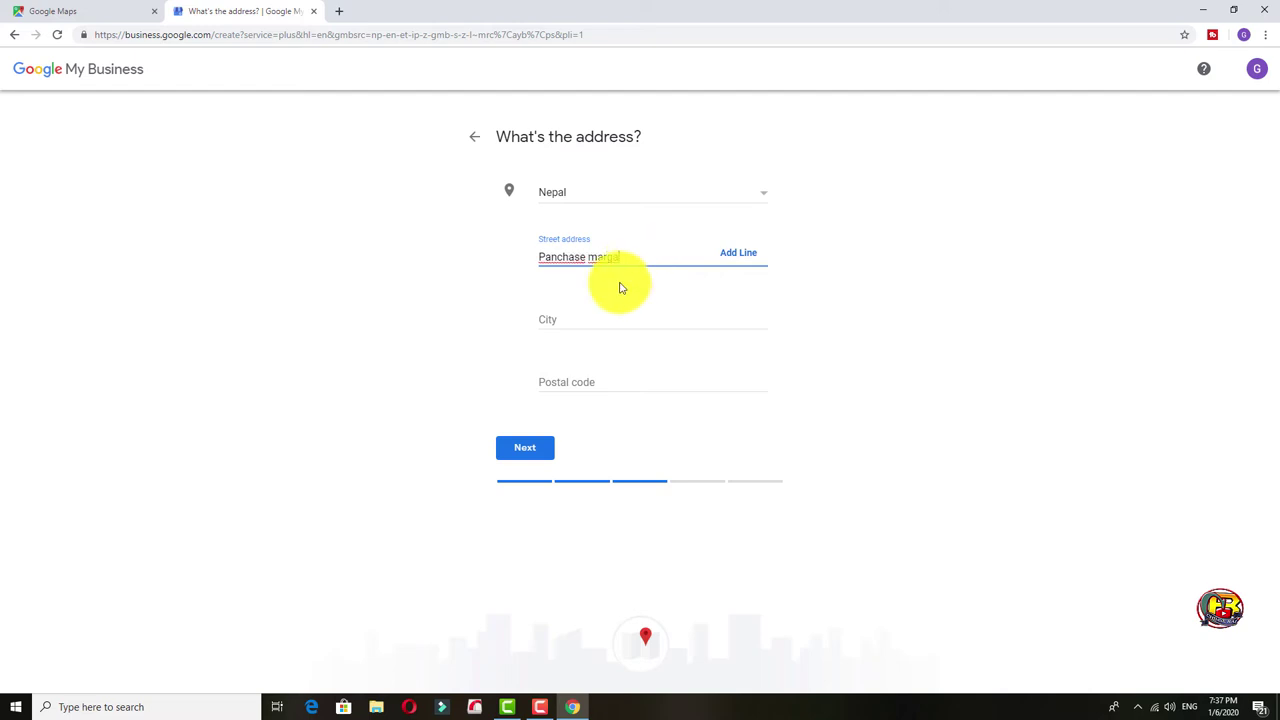
left_click(606, 321)
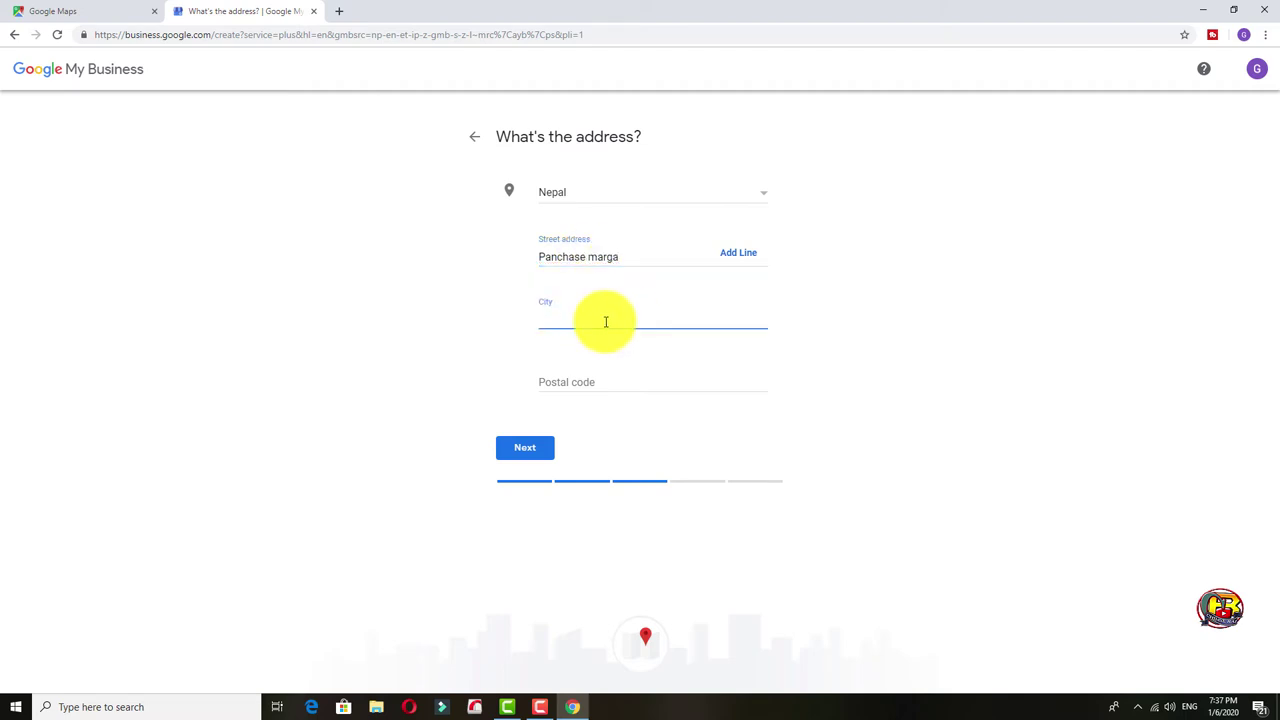
type("Pokhara")
left_click(615, 385)
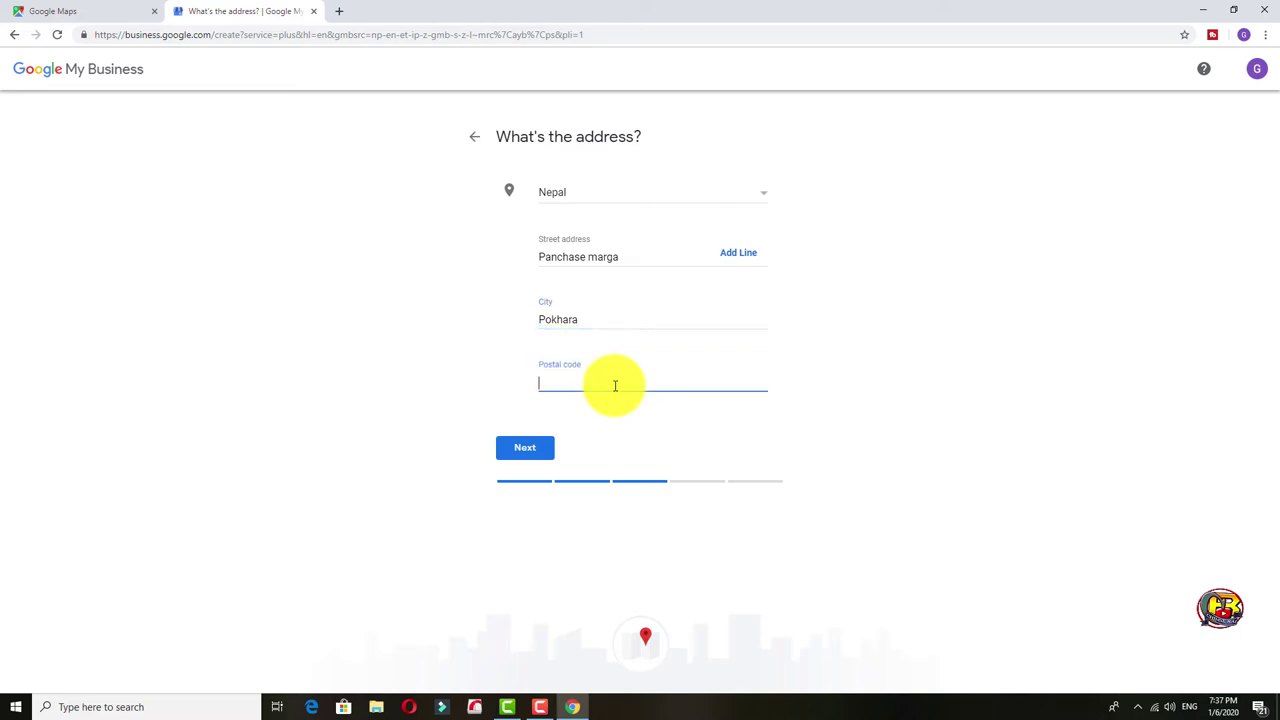
type("33700")
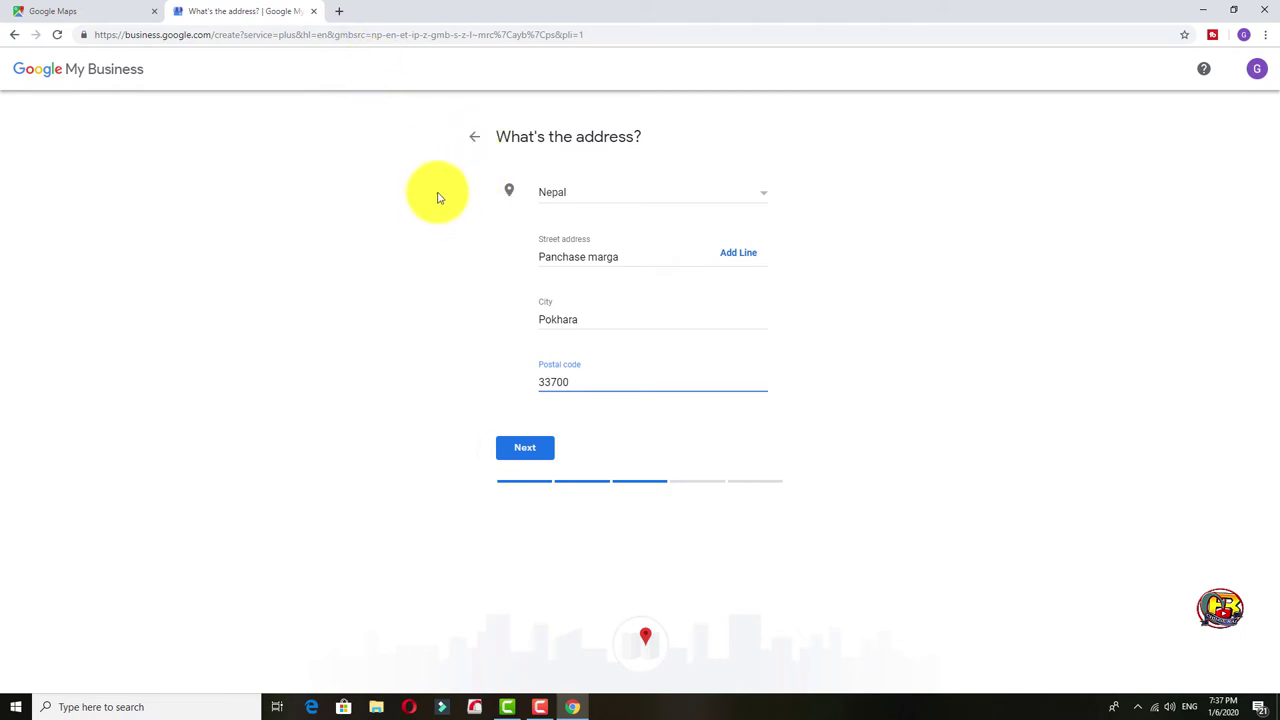
left_click(341, 12)
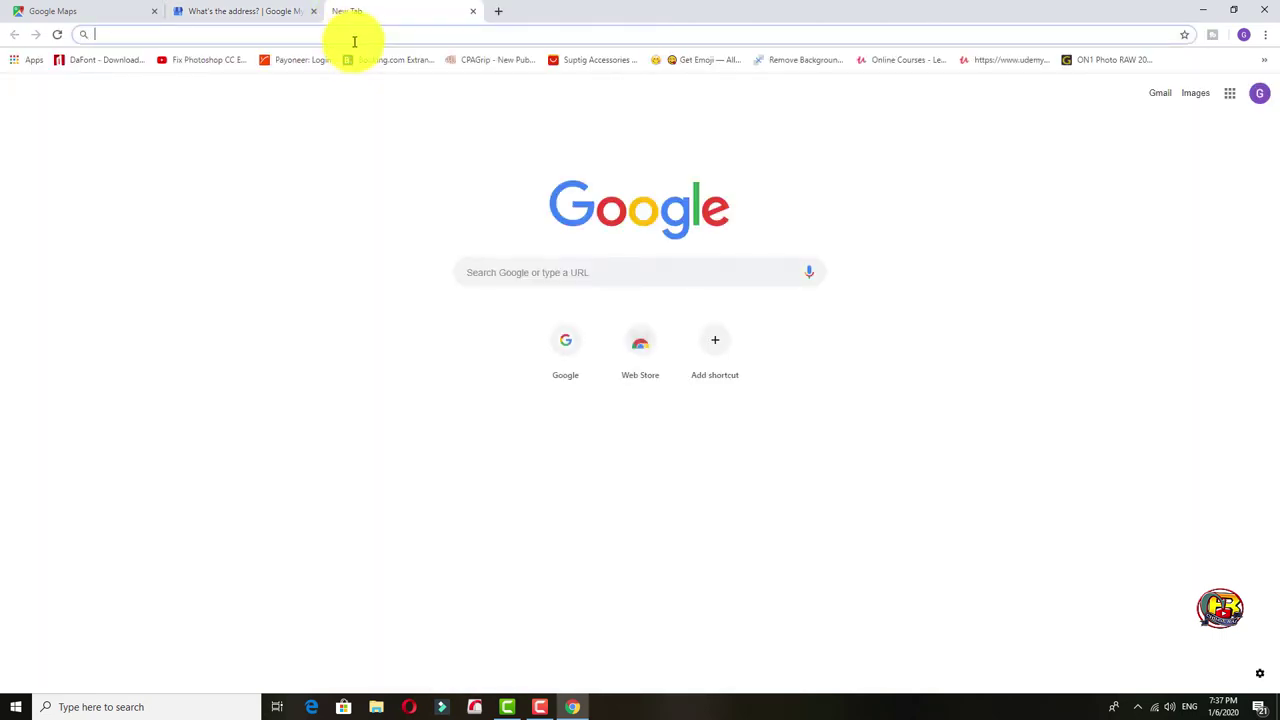
Search Google for 'dharan postal code' and open the Sunsari, Nepal Postal Codes result.
type("google")
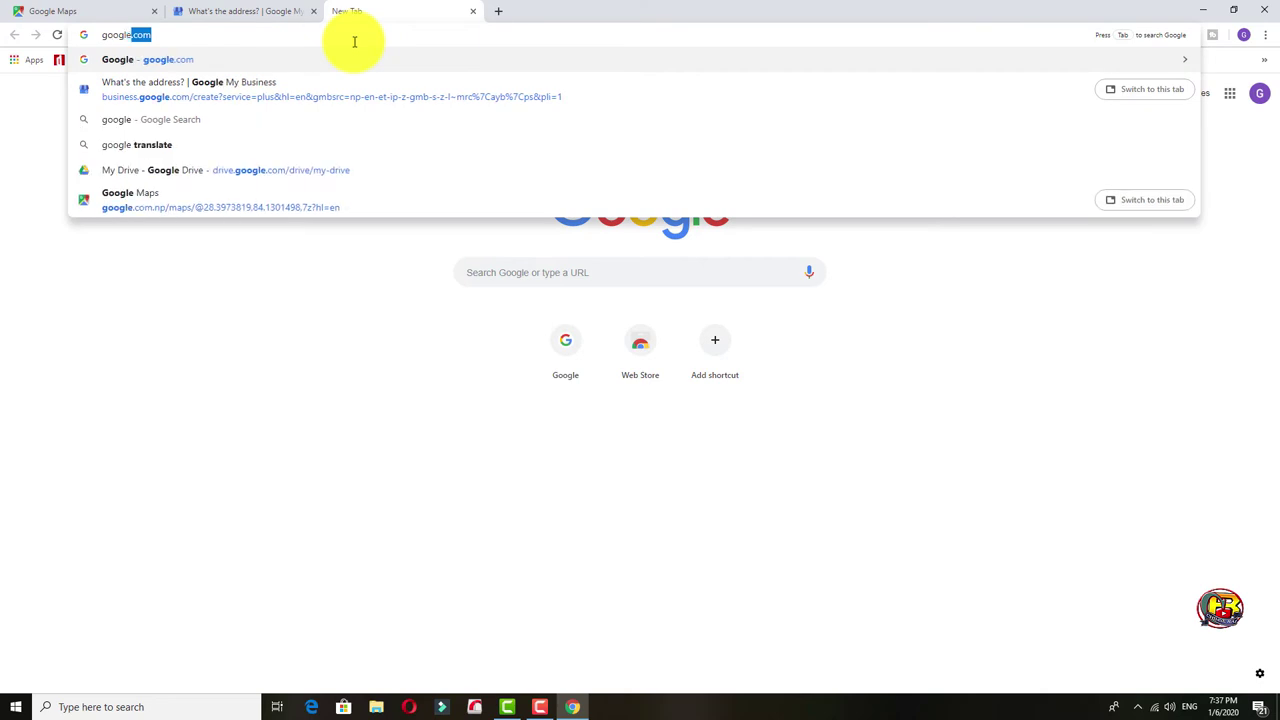
key("Return")
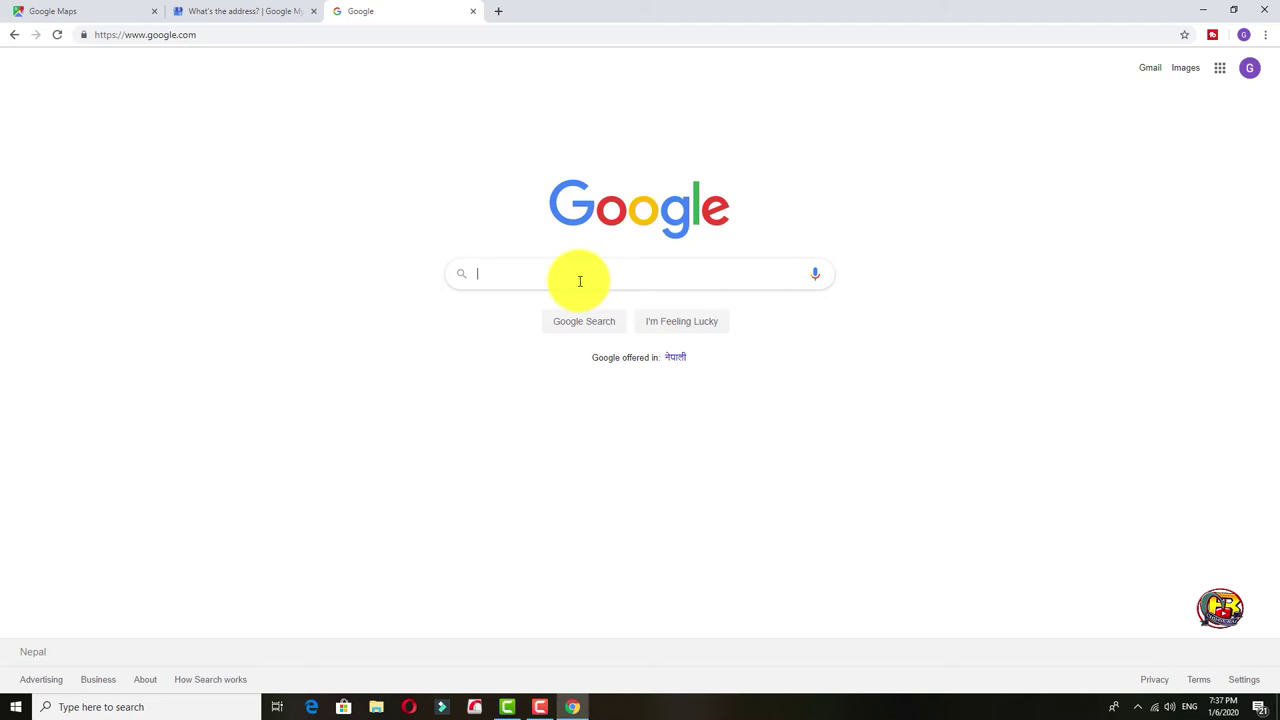
type("dhara")
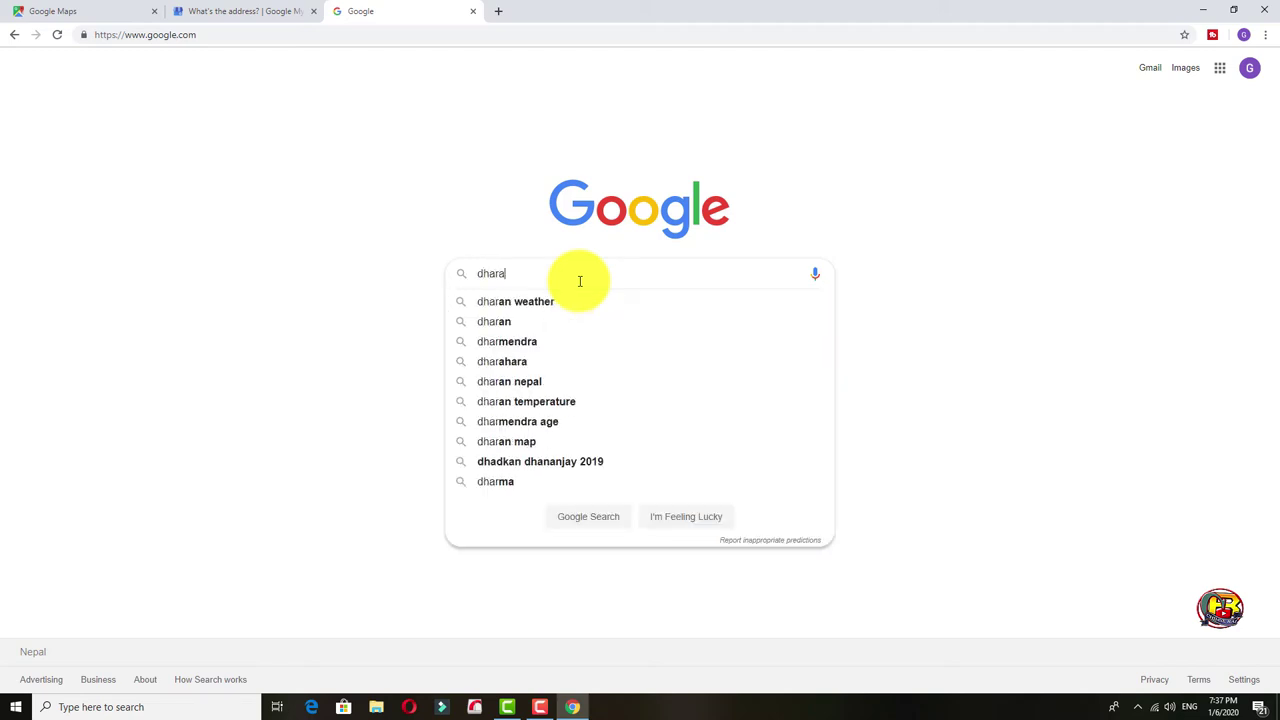
type("n")
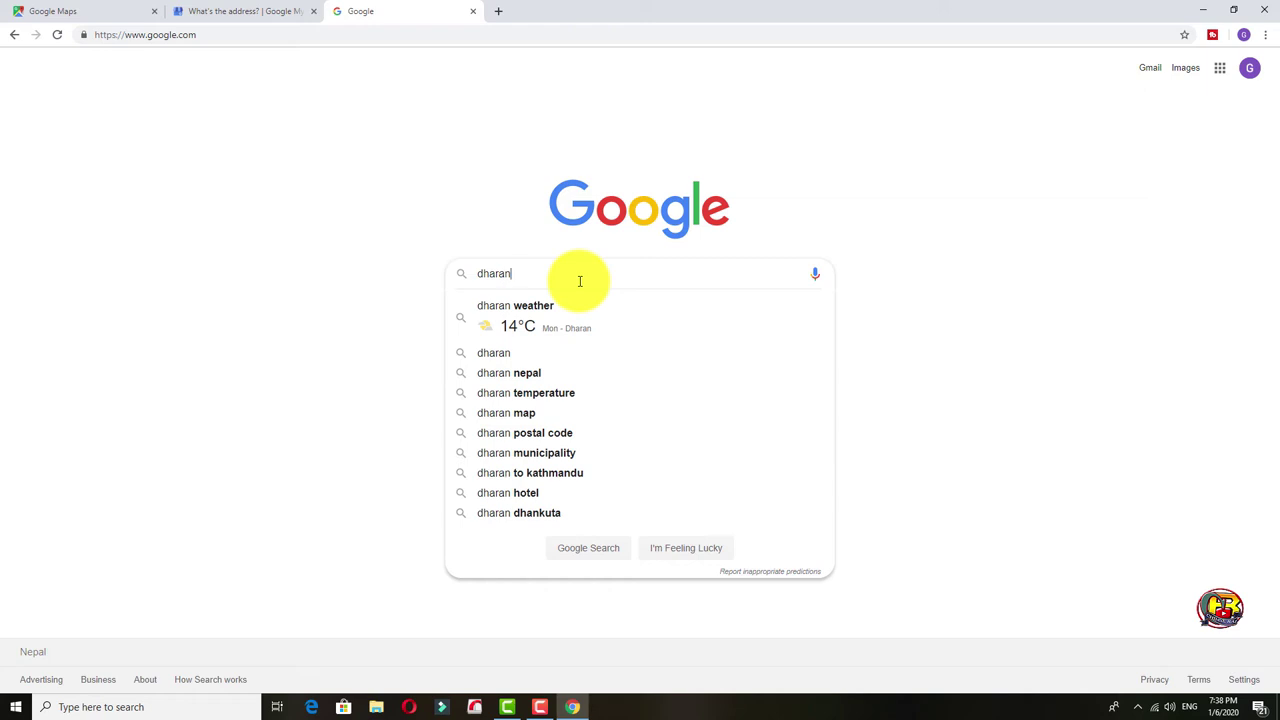
type("po")
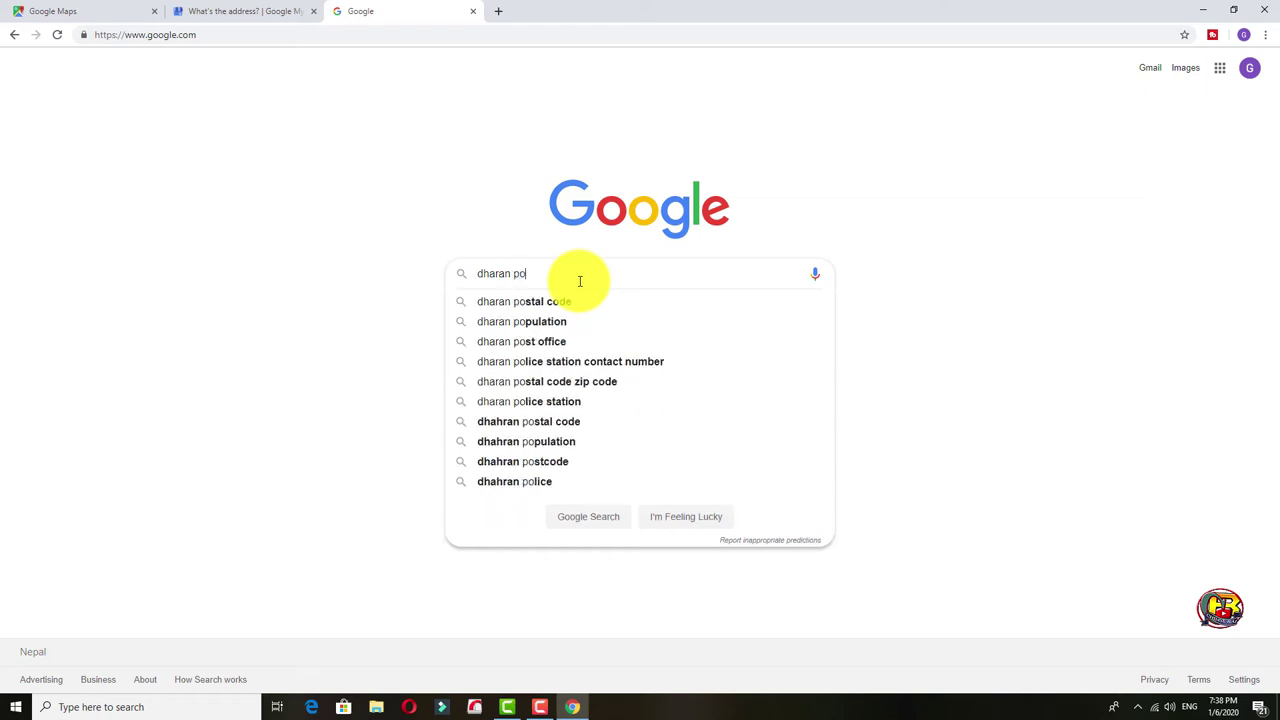
type("stal code")
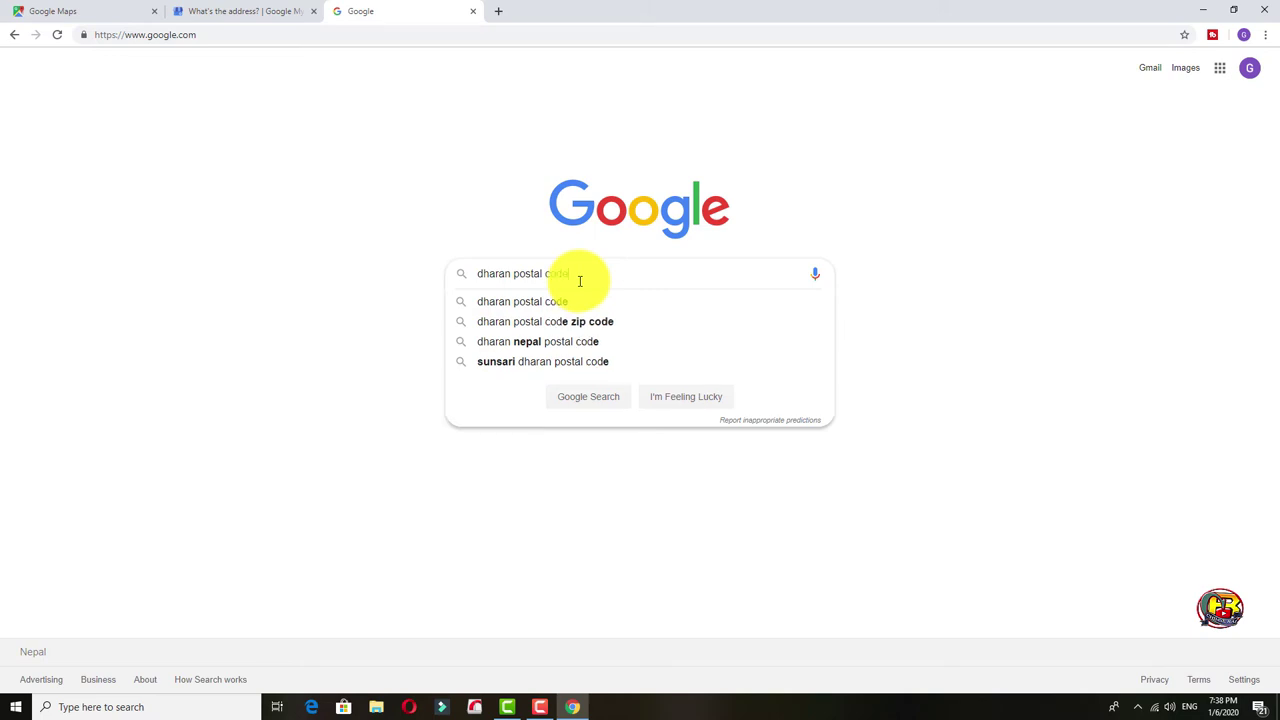
key("Return")
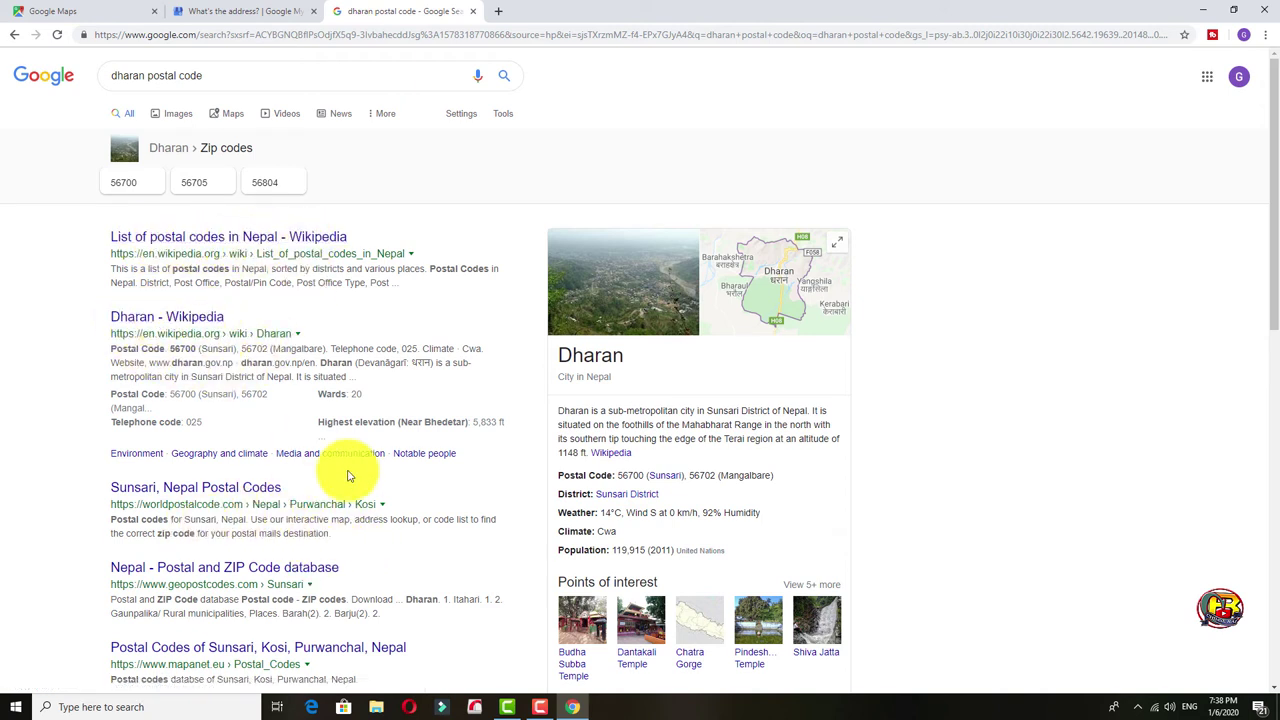
scroll(280, 440, "down", 1)
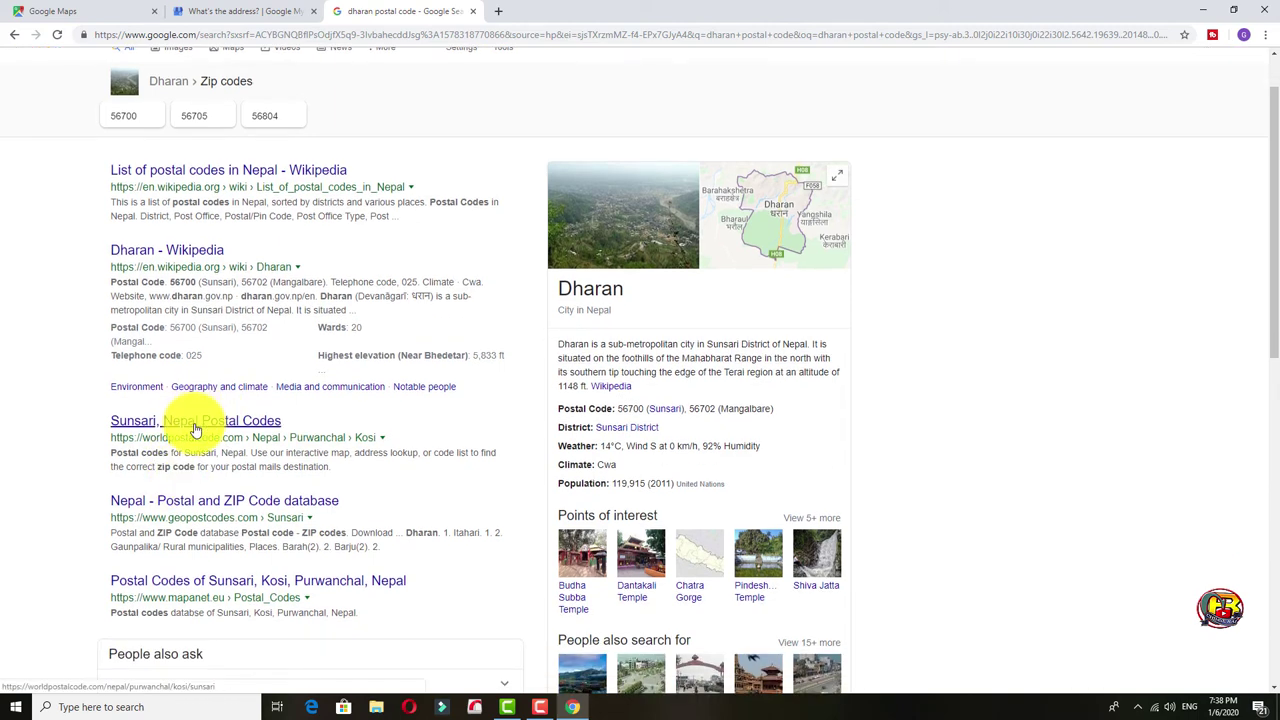
left_click(196, 430)
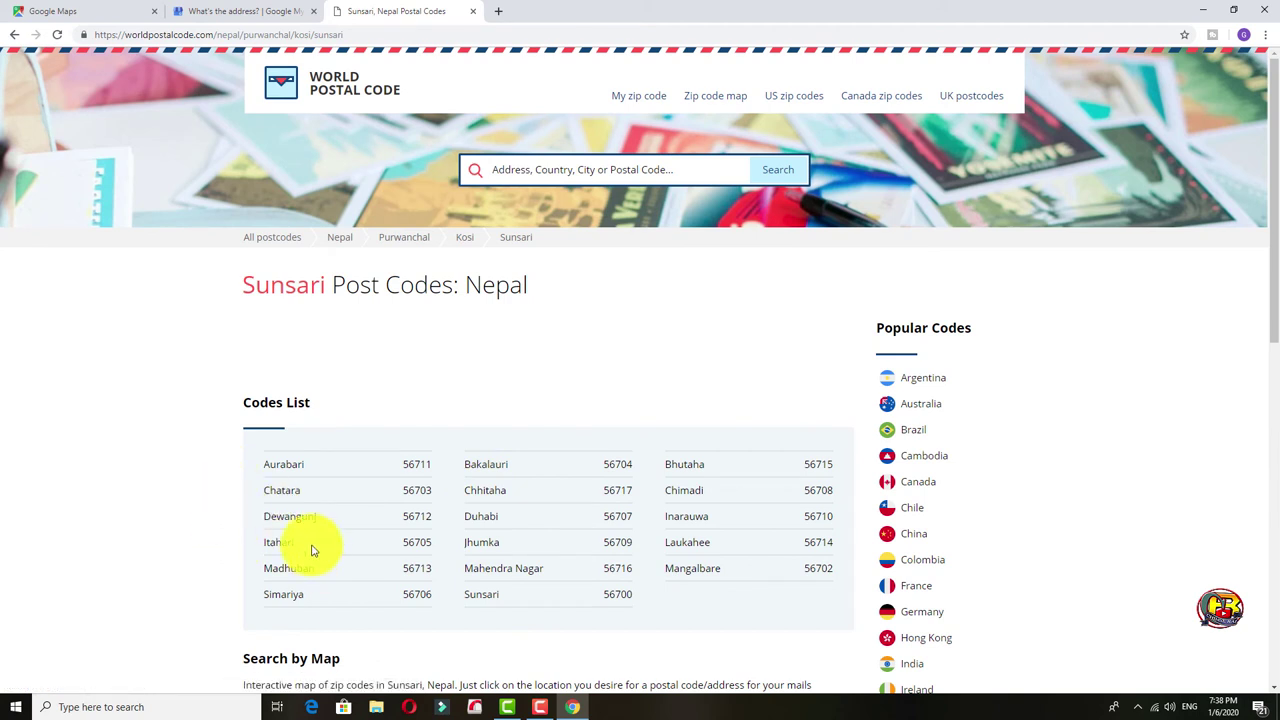
Review the Sunsari postal codes list, then close that tab to return to the address form.
scroll(314, 523, "down", 1)
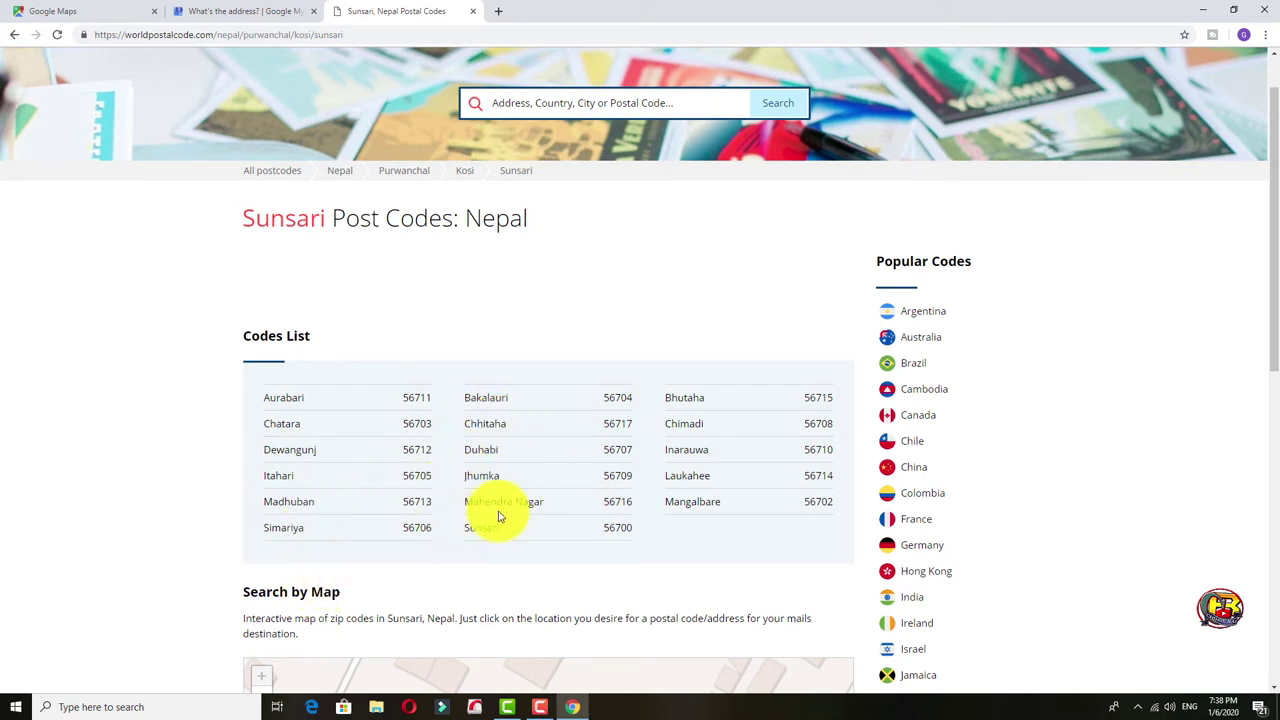
left_click(473, 11)
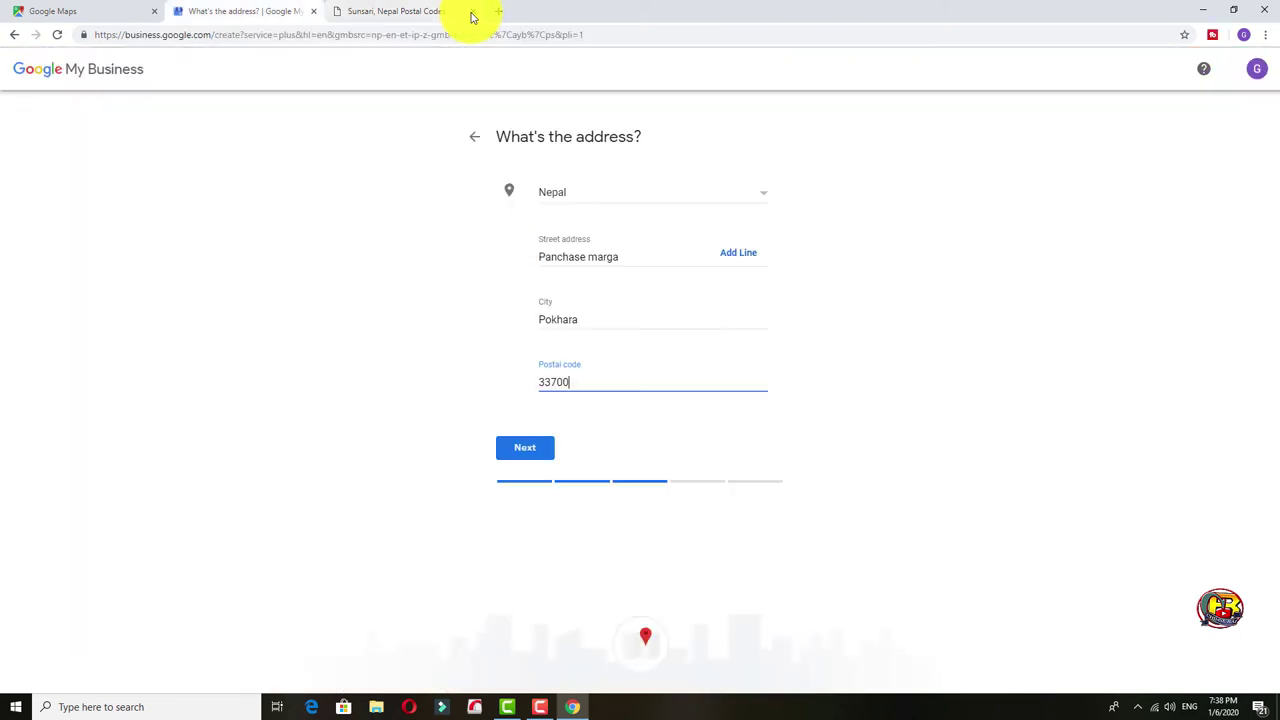
Submit the address and mark the suggested Green Peace Resort as 'This doesn't match'.
left_click(522, 449)
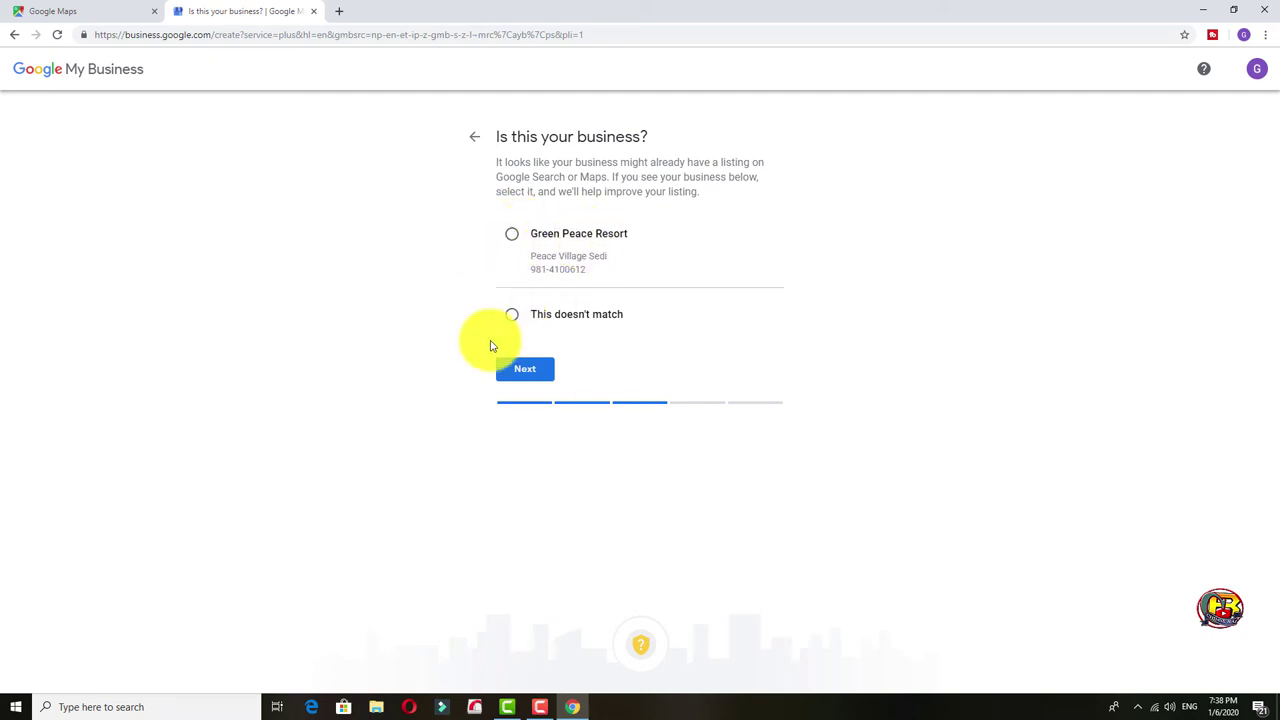
left_click(512, 316)
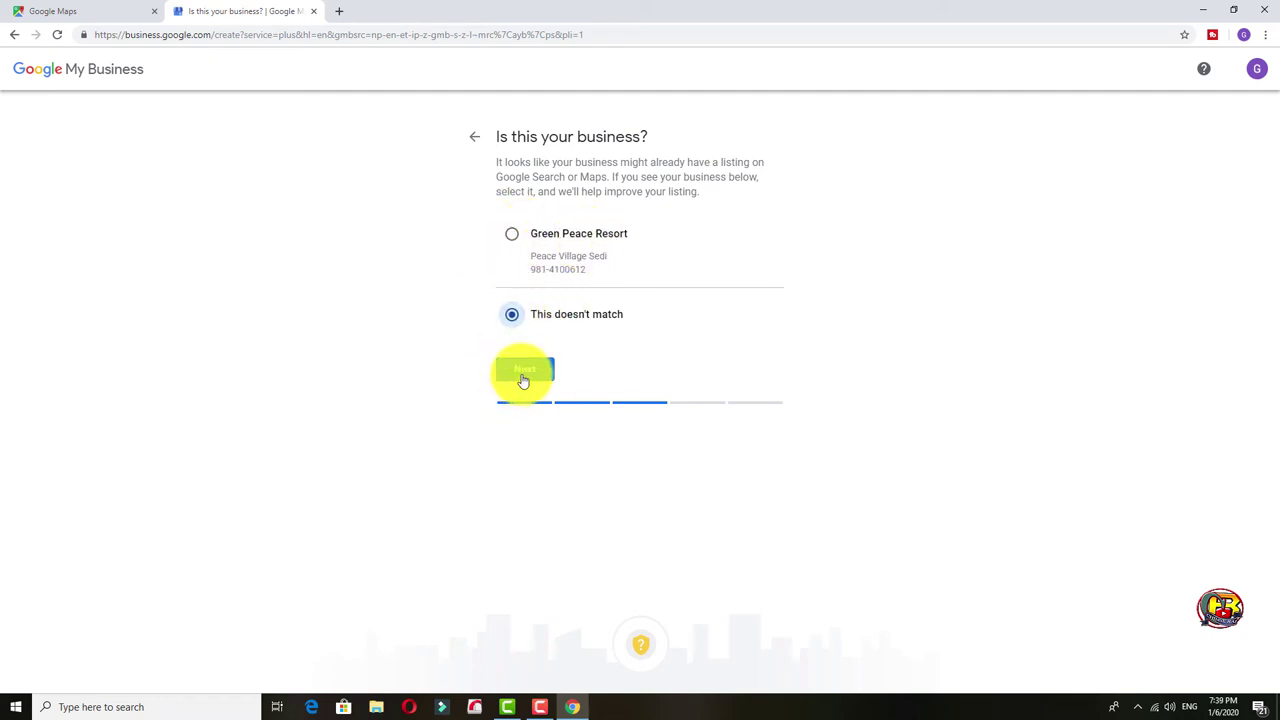
left_click(523, 372)
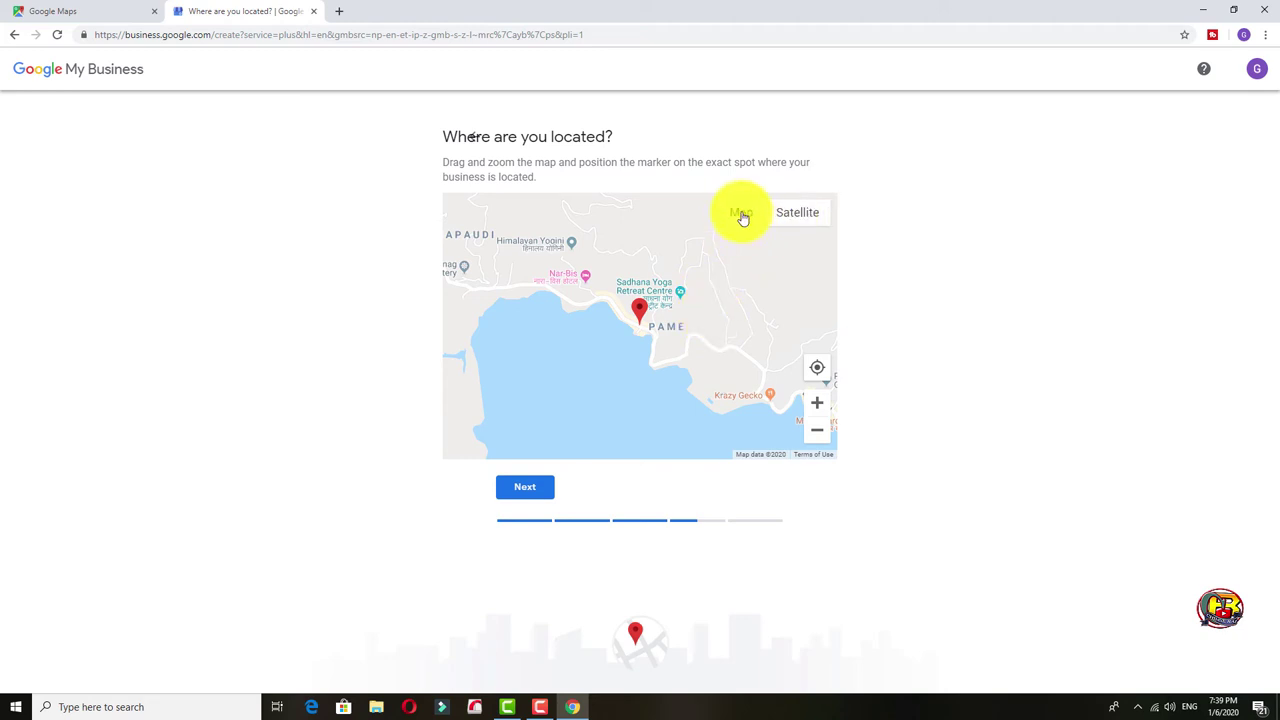
Switch the map to satellite view and roughly place the business marker near the lakeshore.
left_click(797, 220)
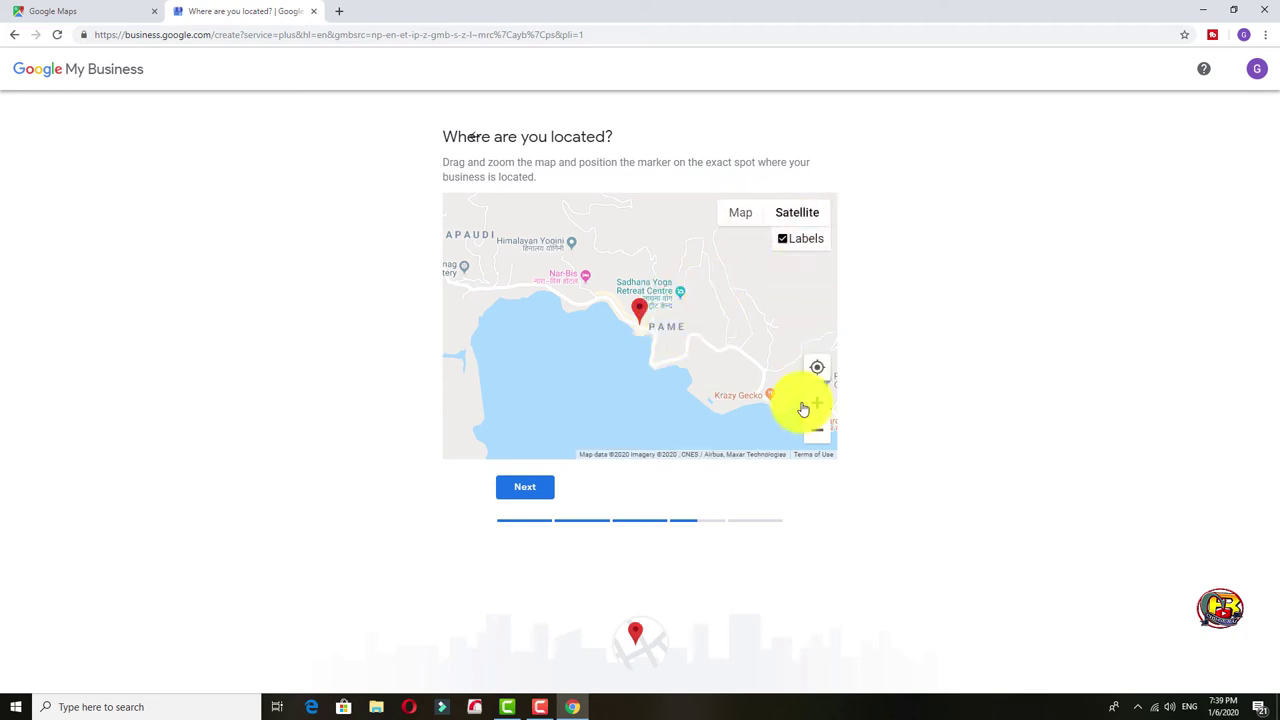
scroll(690, 347, "up", 4)
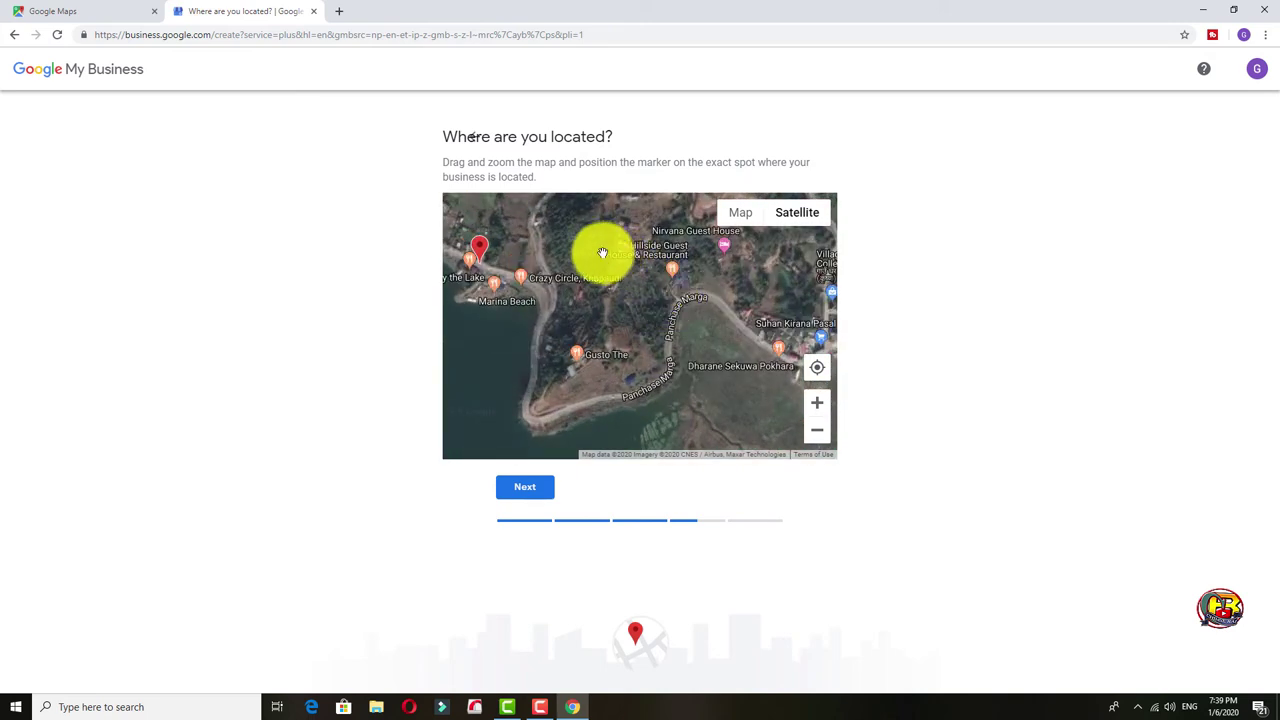
mouse_move(609, 311)
left_mouse_down()
mouse_move(566, 286)
mouse_move(634, 363)
mouse_move(669, 423)
mouse_move(667, 459)
left_mouse_up()
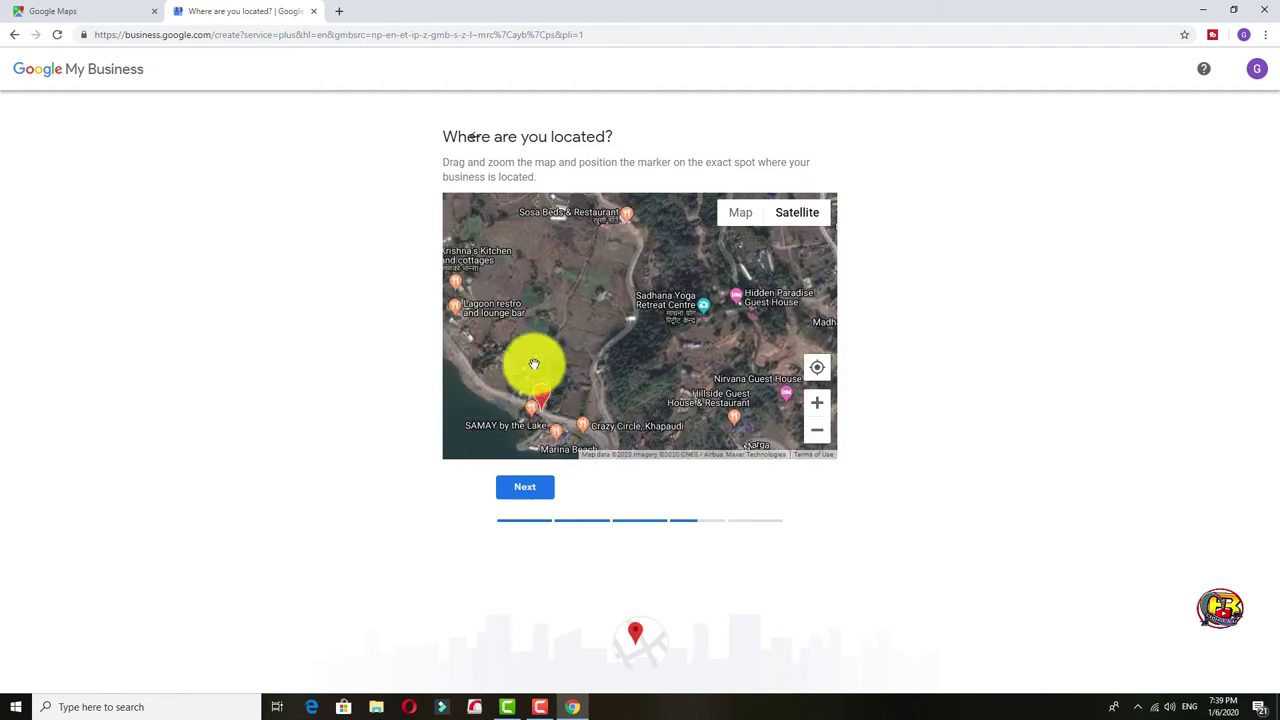
mouse_move(547, 250)
left_mouse_down()
mouse_move(634, 329)
mouse_move(660, 301)
mouse_move(686, 314)
mouse_move(660, 323)
left_mouse_up()
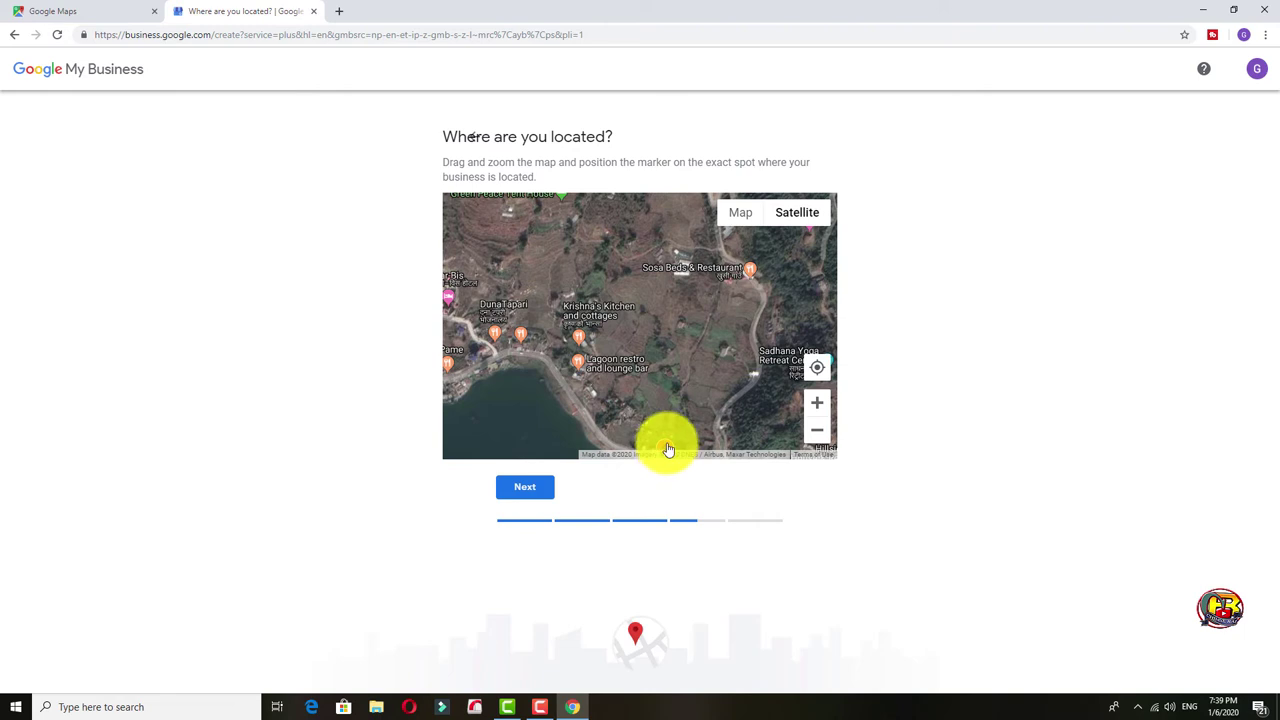
mouse_move(668, 449)
left_mouse_down()
mouse_move(694, 443)
mouse_move(689, 412)
left_mouse_up()
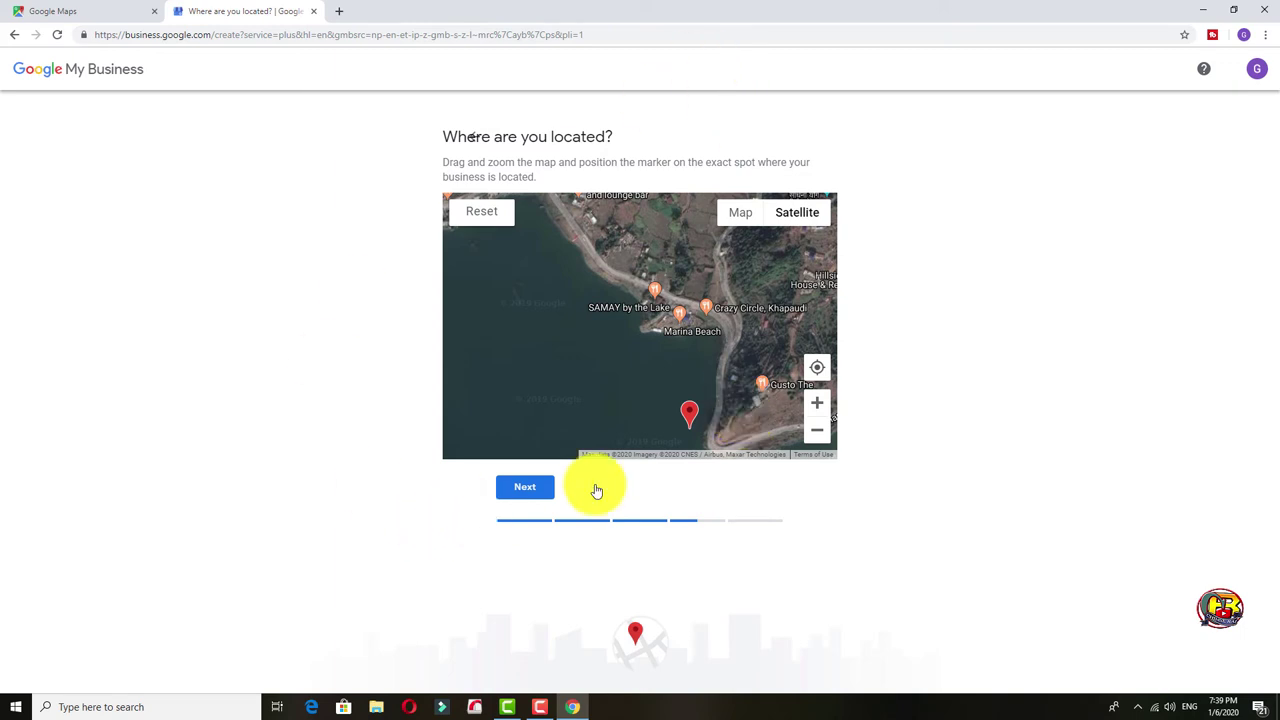
mouse_move(688, 418)
left_mouse_down()
mouse_move(666, 354)
mouse_move(580, 263)
mouse_move(566, 196)
left_mouse_up()
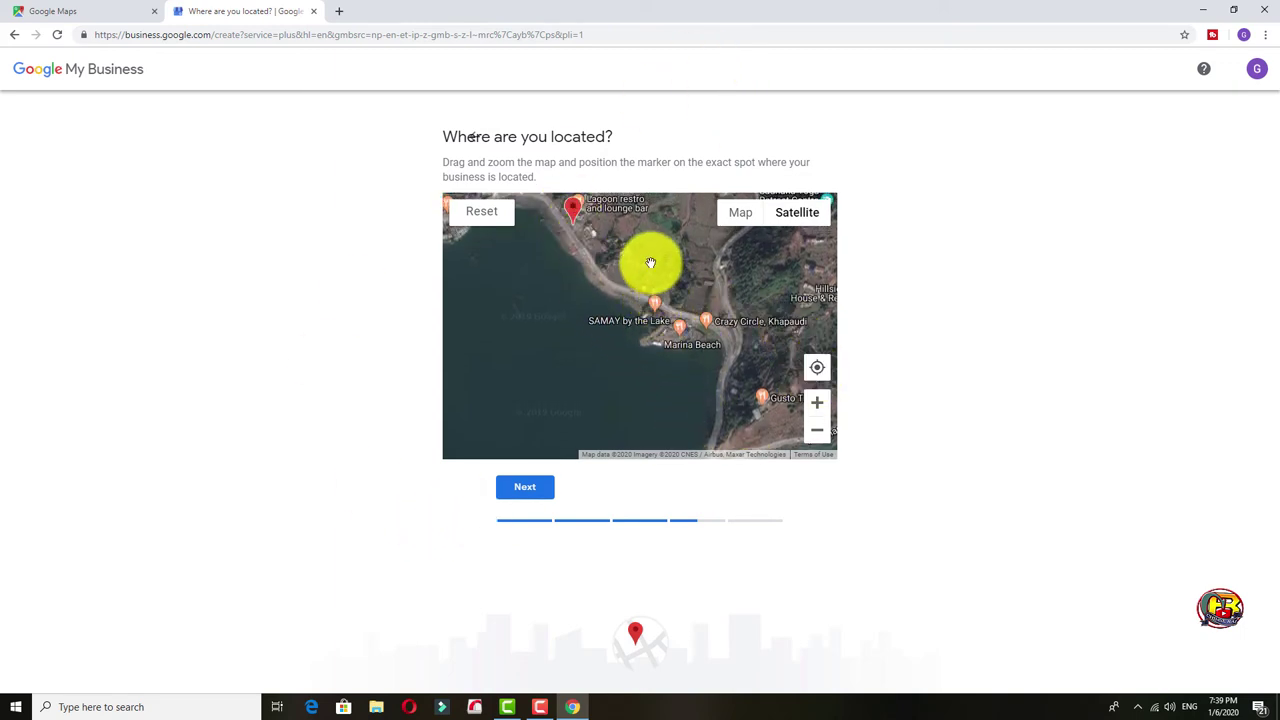
left_click_drag(651, 263, 789, 393)
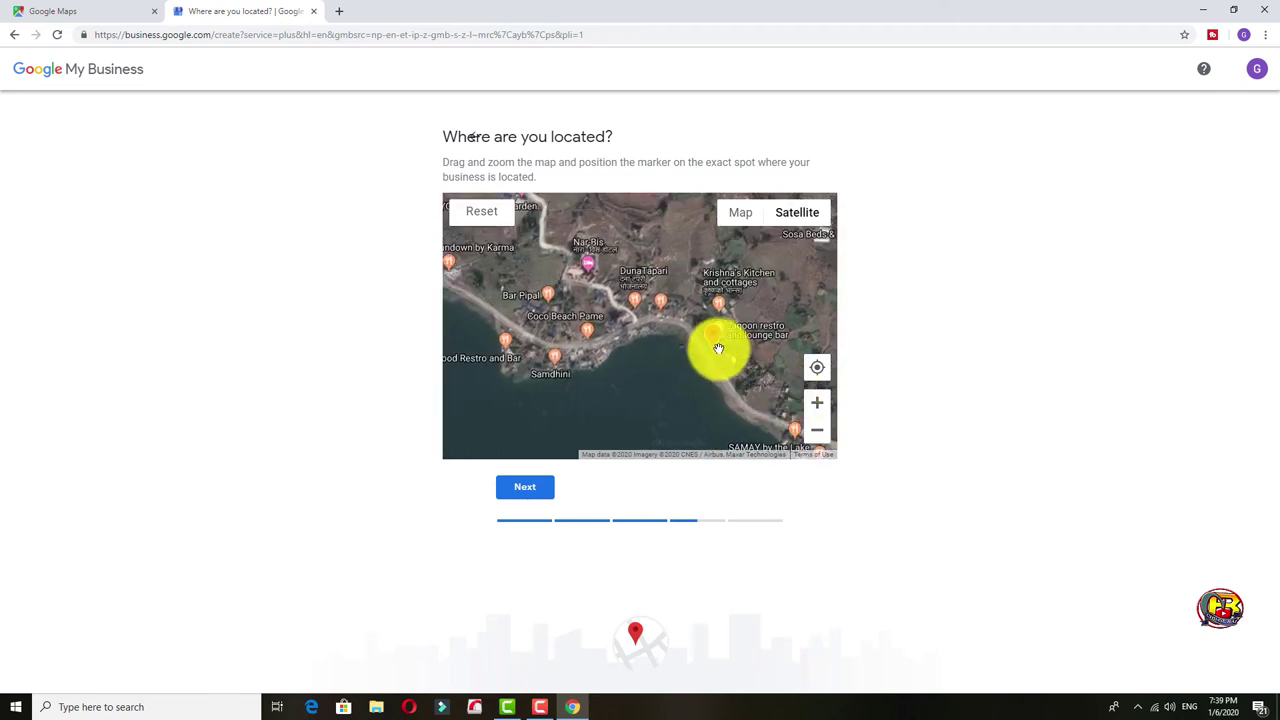
mouse_move(707, 337)
left_mouse_down()
mouse_move(551, 286)
mouse_move(508, 290)
left_mouse_up()
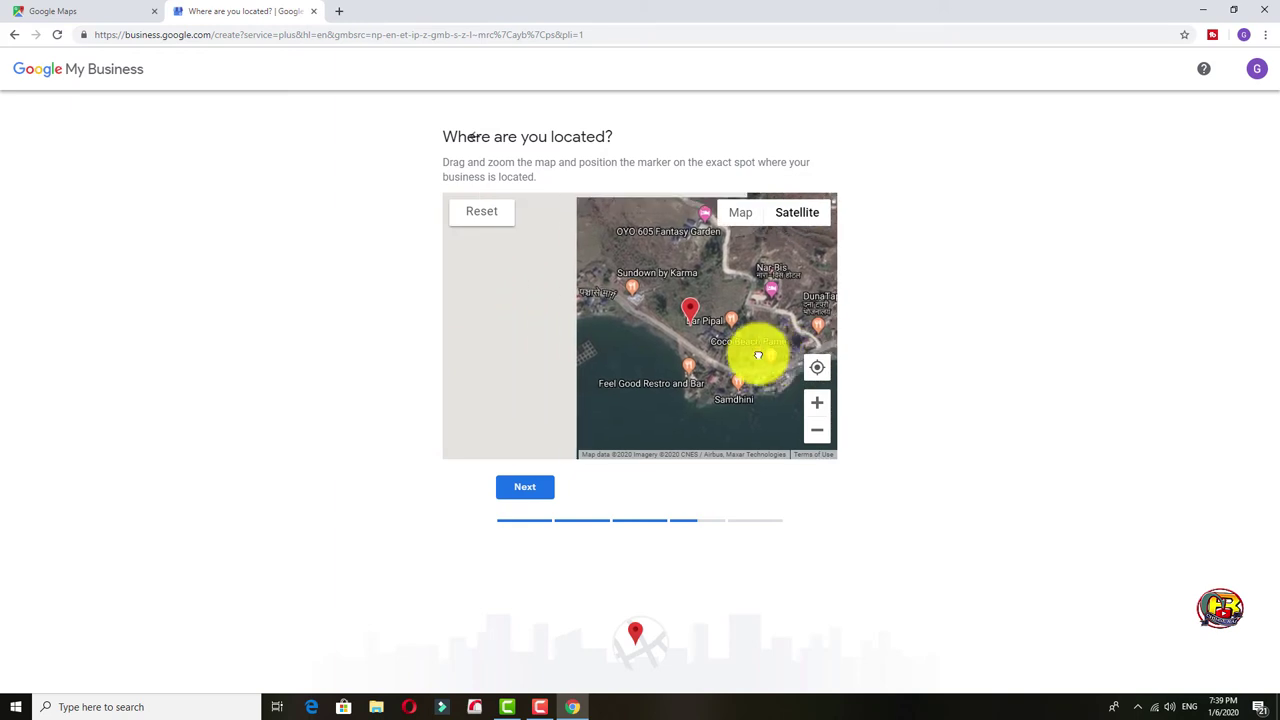
left_click_drag(754, 354, 700, 438)
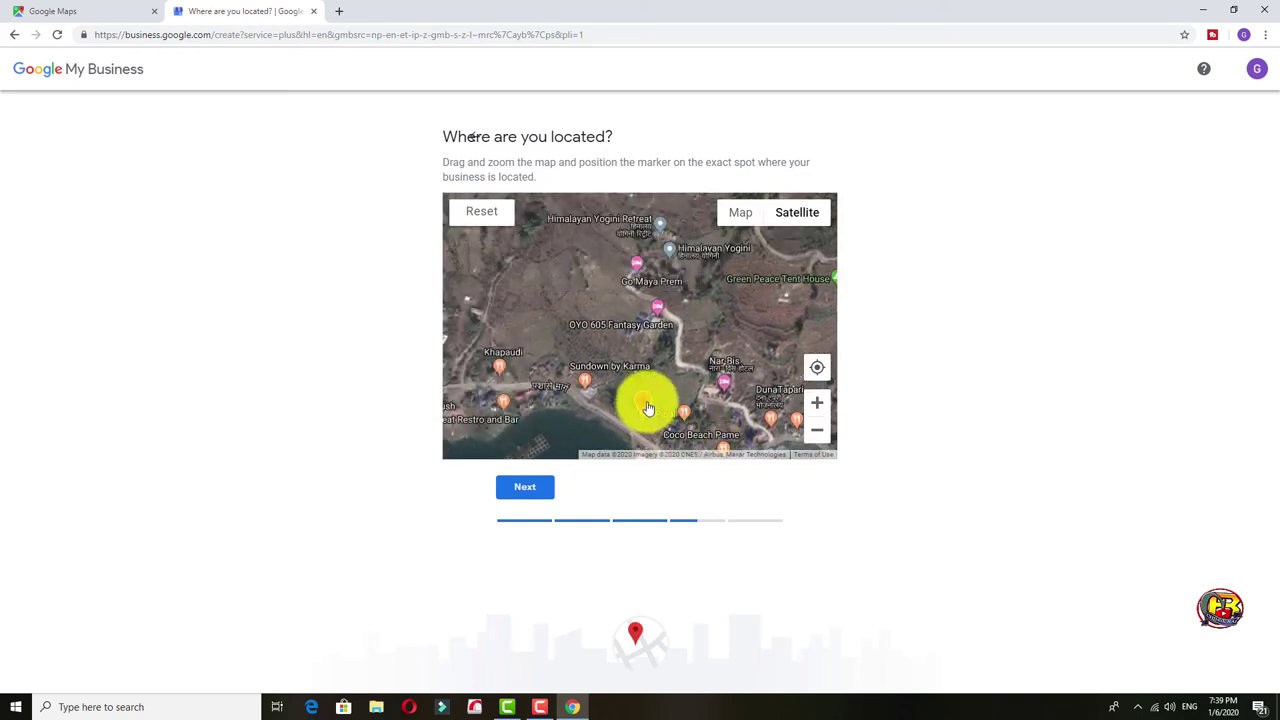
mouse_move(671, 317)
left_mouse_down()
mouse_move(708, 379)
mouse_move(531, 343)
left_mouse_up()
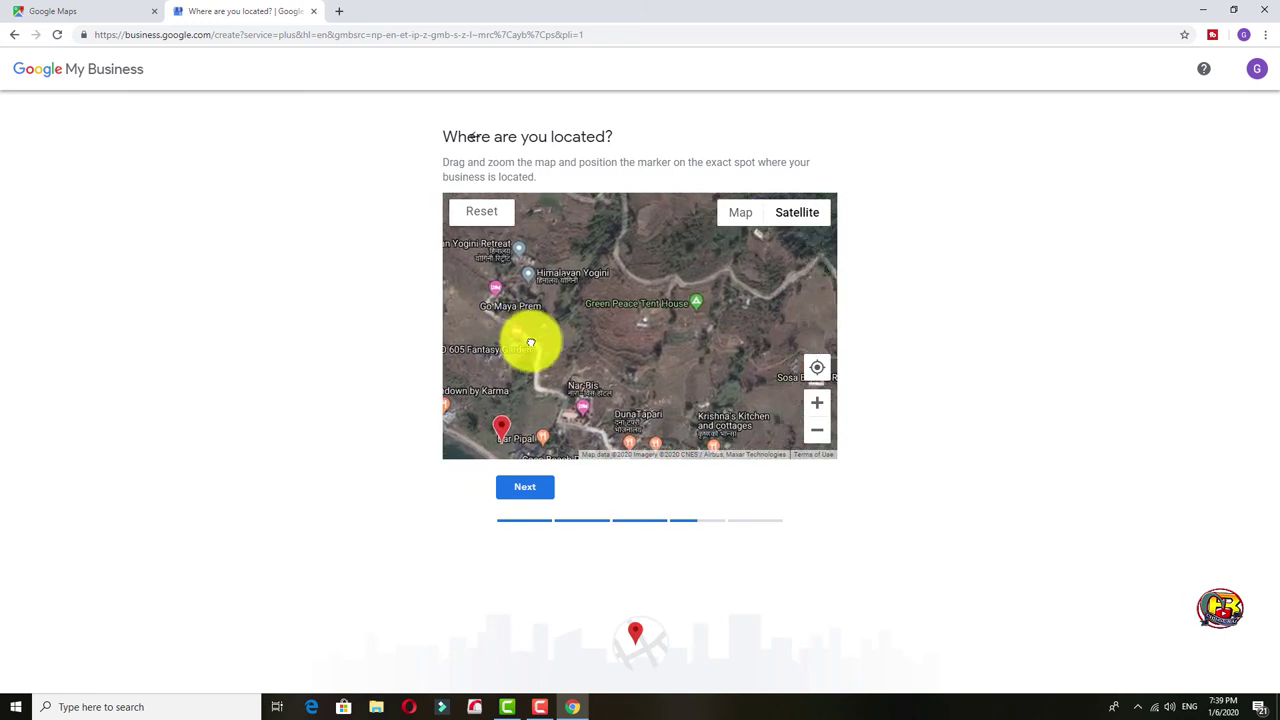
Drop the marker on Green Peace Tent House, zoom in twice to fine-tune it, and confirm.
mouse_move(503, 429)
left_mouse_down()
mouse_move(691, 323)
mouse_move(711, 297)
mouse_move(709, 283)
mouse_move(687, 287)
left_mouse_up()
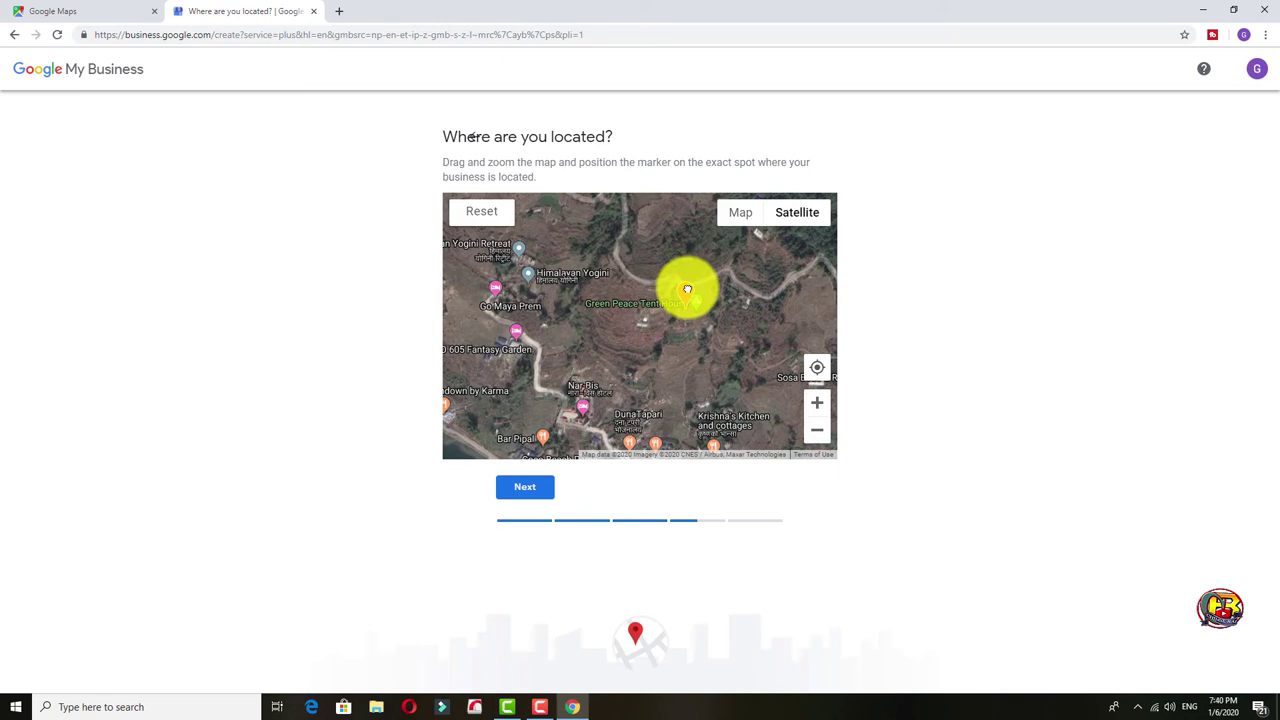
left_click_drag(688, 297, 688, 298)
mouse_move(731, 343)
left_mouse_down()
mouse_move(677, 286)
mouse_move(706, 228)
mouse_move(661, 373)
left_mouse_up()
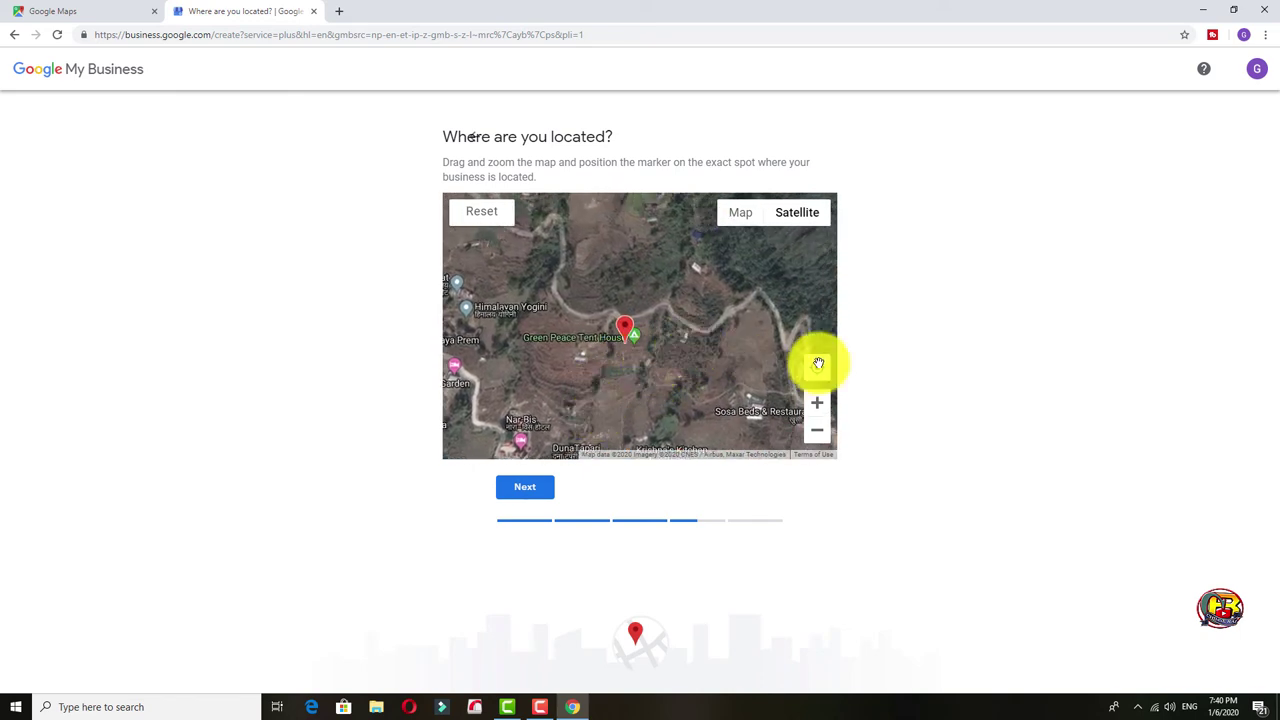
left_click(817, 403)
left_click(817, 403)
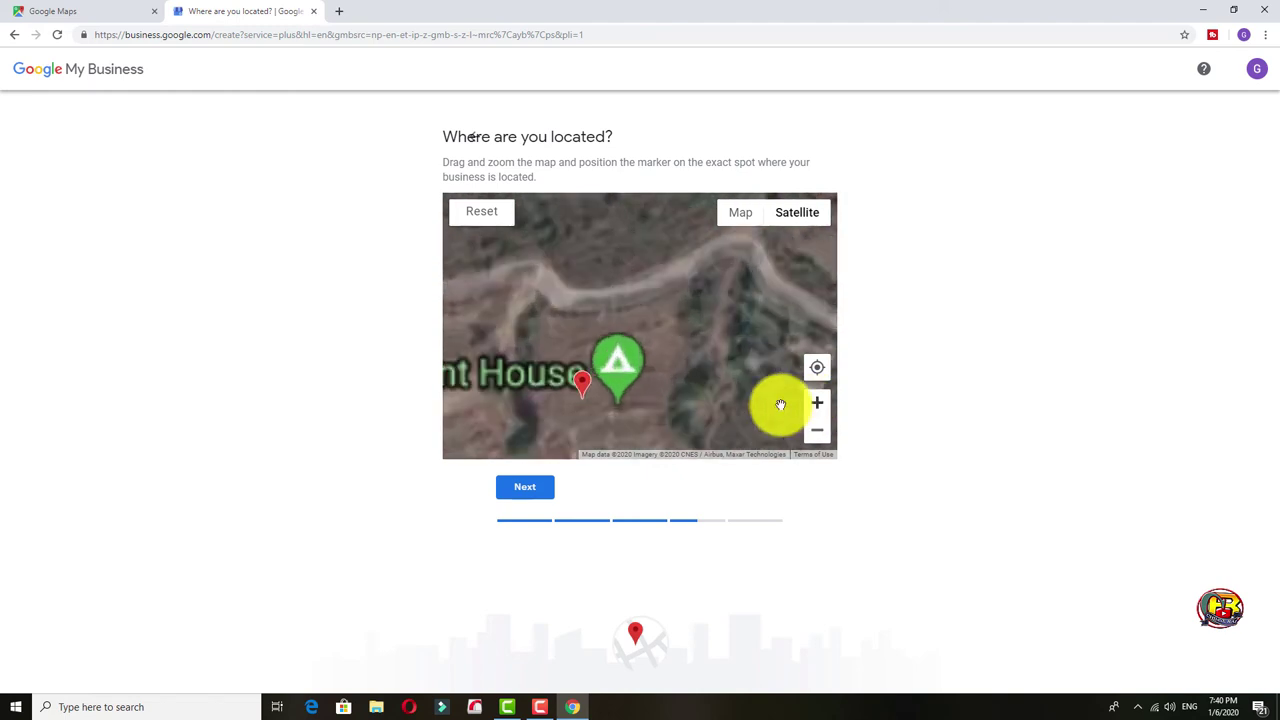
mouse_move(585, 387)
left_mouse_down()
mouse_move(642, 388)
mouse_move(600, 409)
mouse_move(614, 414)
mouse_move(686, 371)
mouse_move(698, 325)
left_mouse_up()
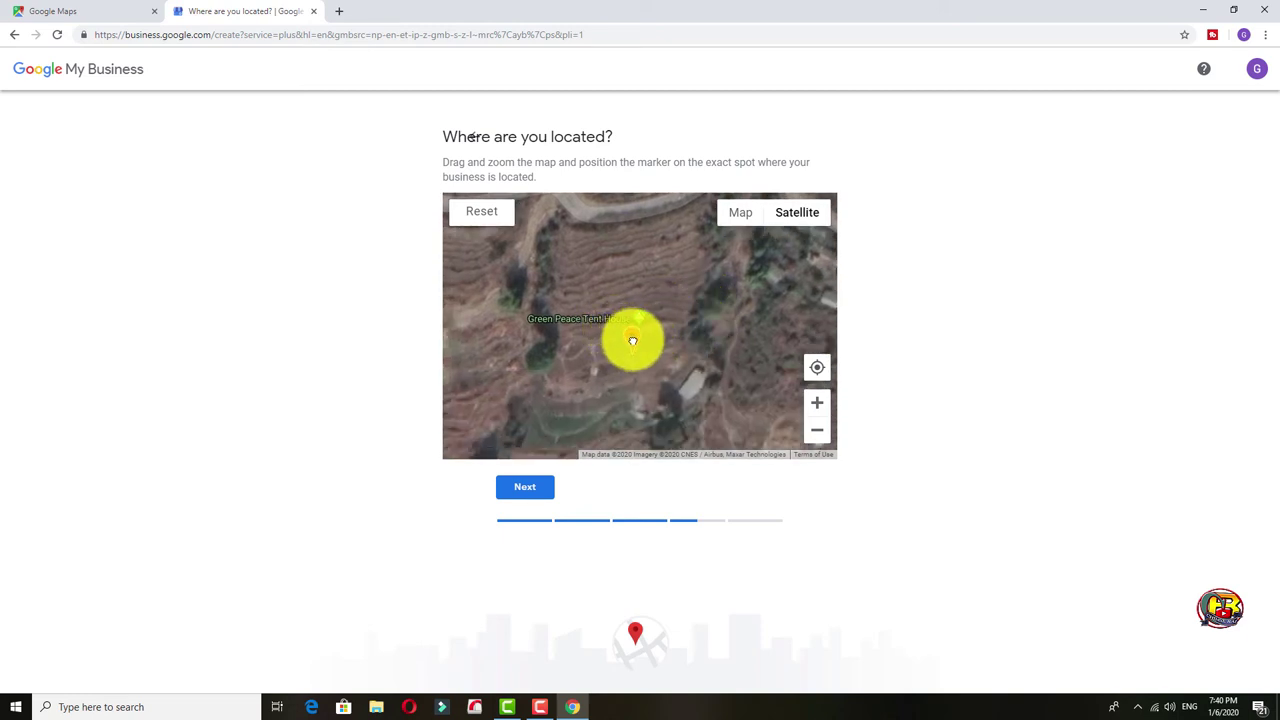
left_click_drag(633, 347, 621, 352)
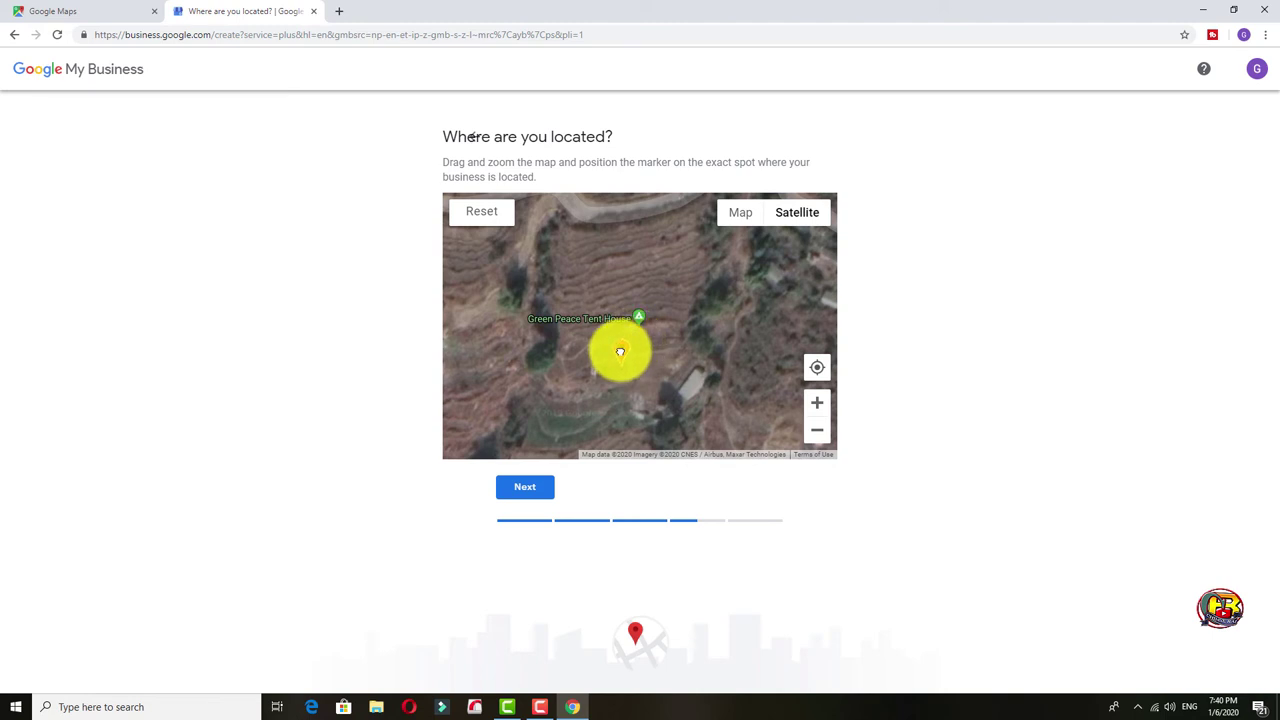
left_click(528, 490)
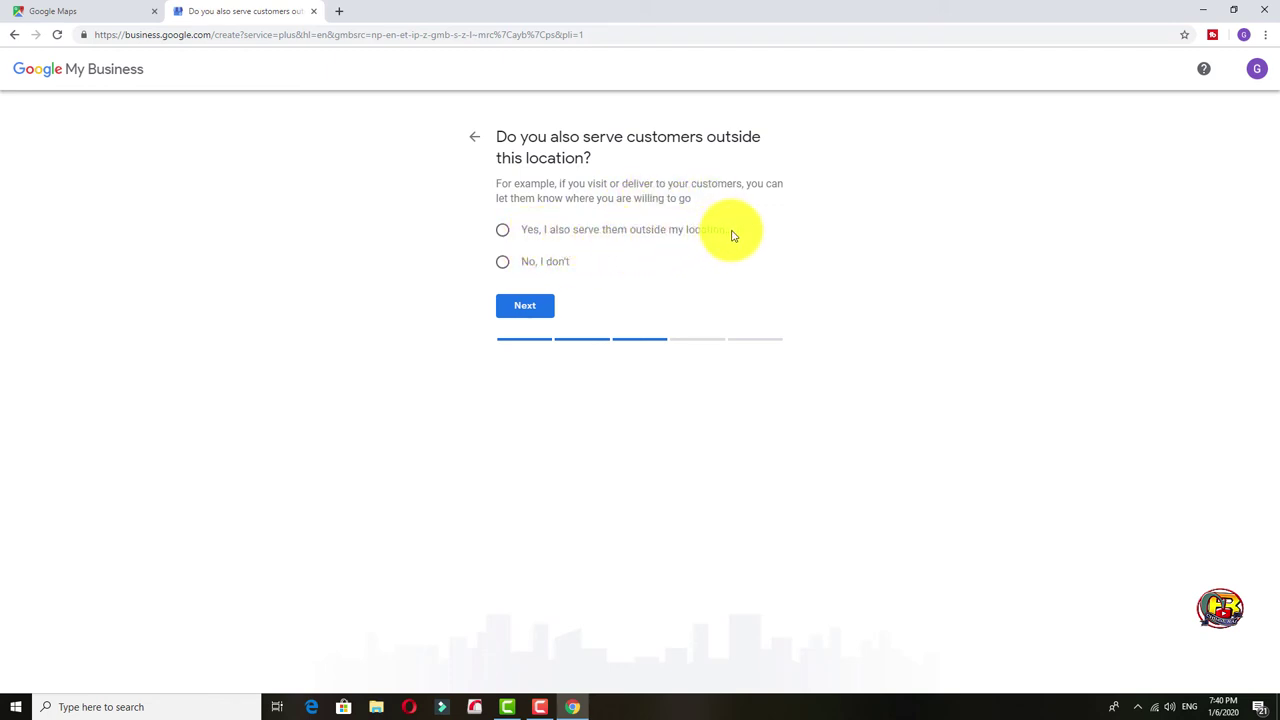
Answer 'No, I don't' to serving customers outside the location and continue.
left_click(503, 264)
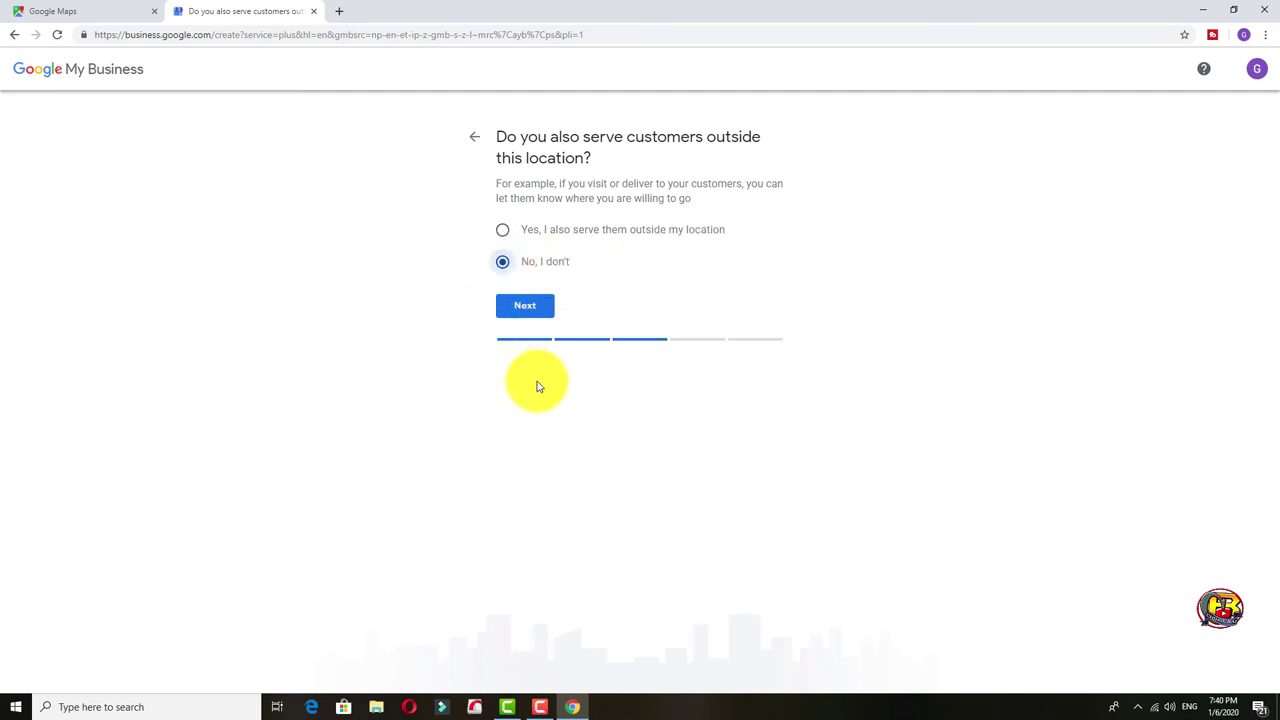
left_click(522, 310)
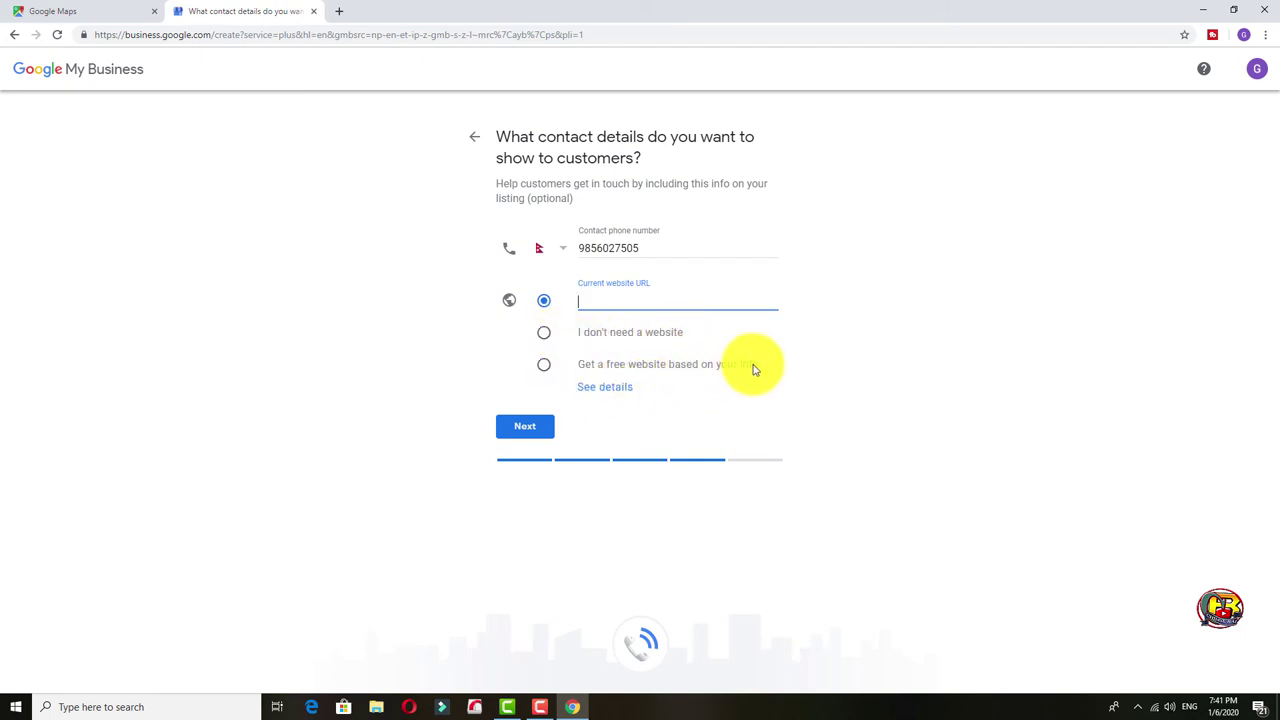
Review the free website offer and choose 'Get a free website based on your info' for contact details.
left_click(621, 391)
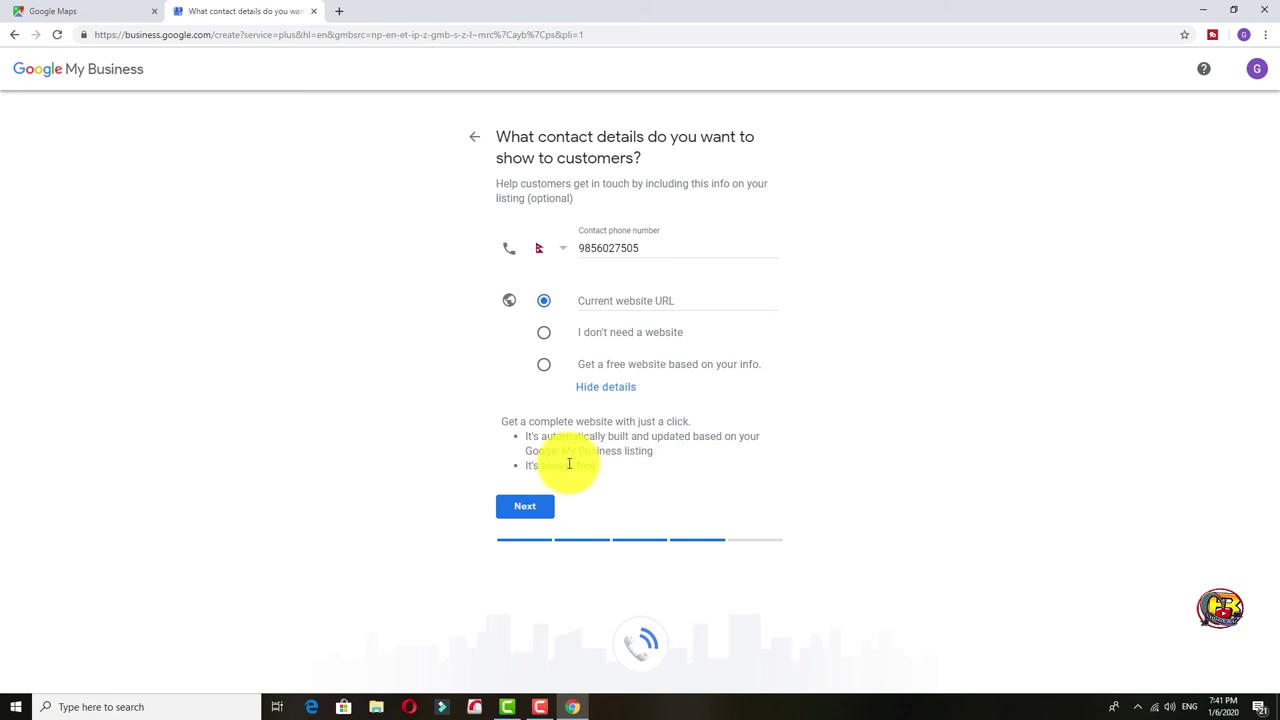
left_click(526, 509)
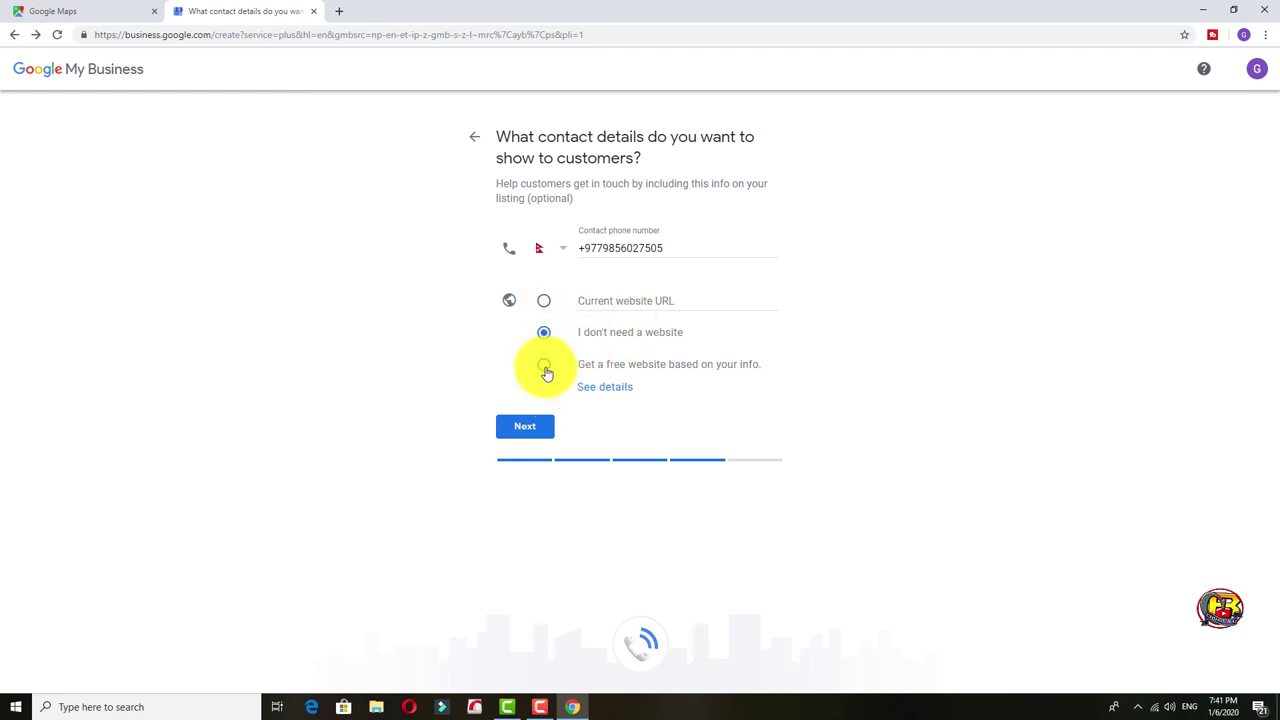
left_click(545, 367)
left_click(526, 428)
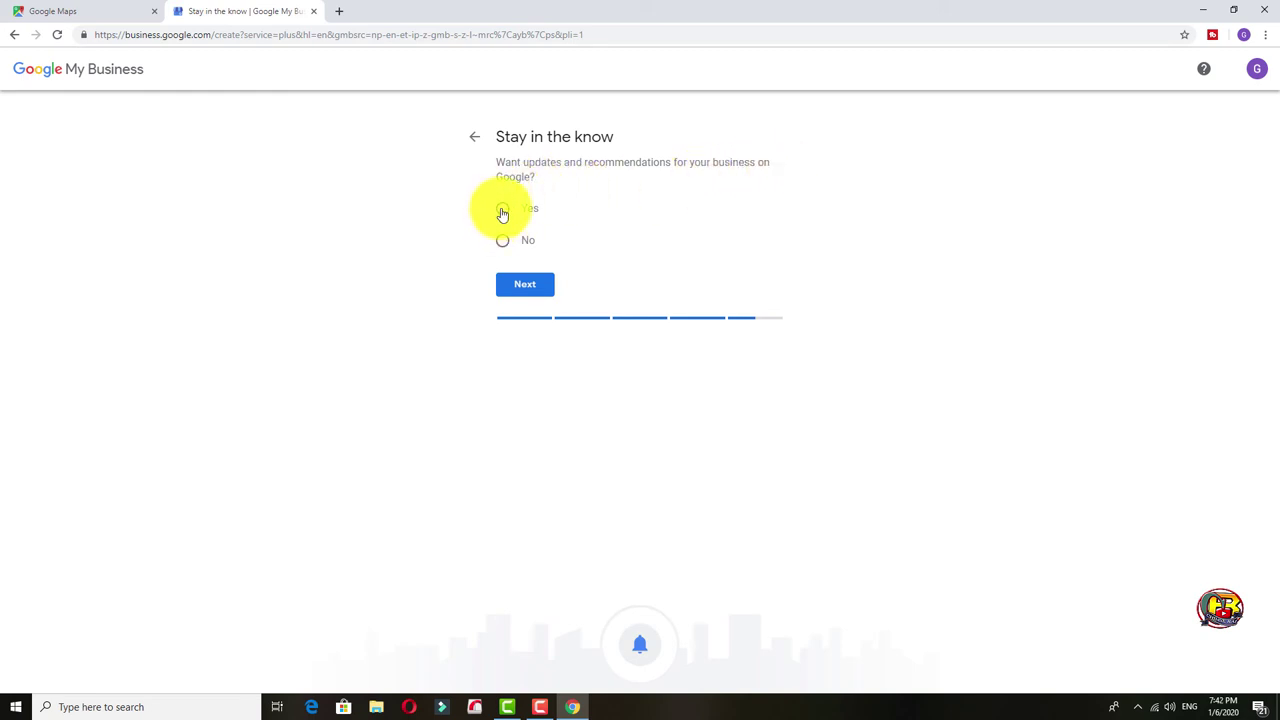
Opt in to business updates and recommendations, then finish the Green Peace Homestay listing.
left_click(503, 210)
left_click(541, 286)
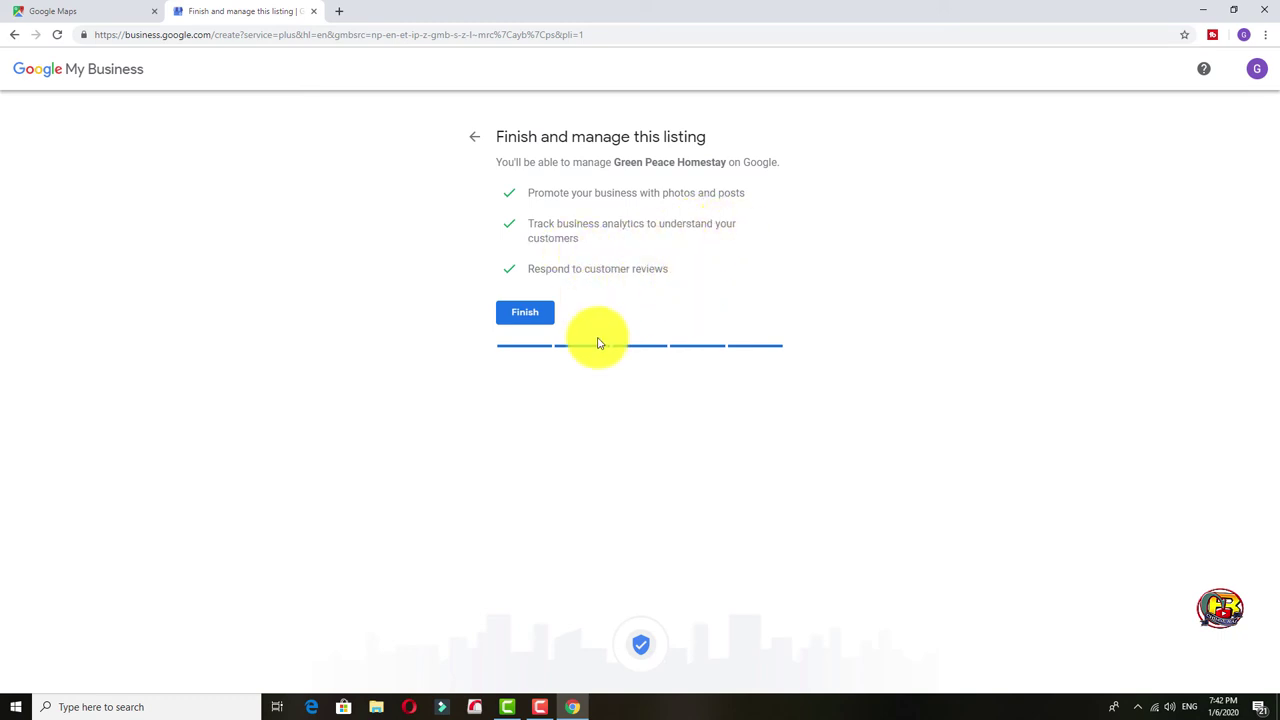
left_click(530, 314)
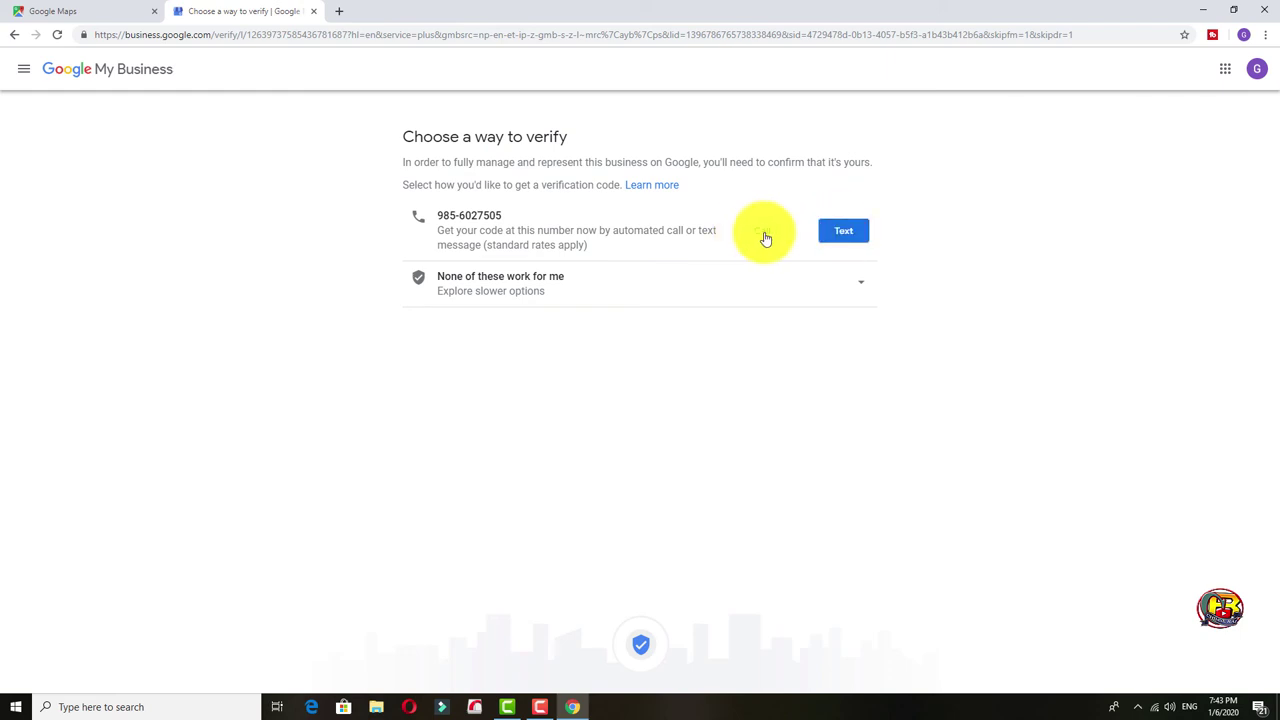
Request the verification code by text message and verify the listing with the 6-digit code.
left_click(851, 232)
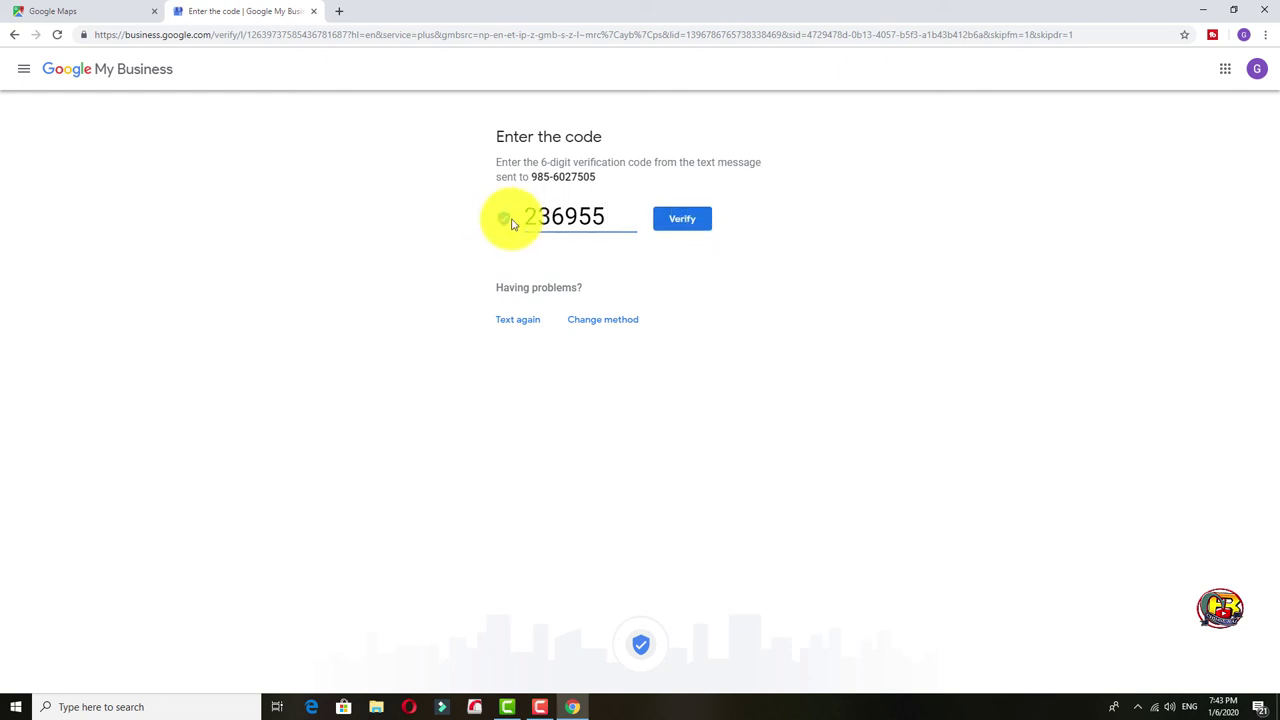
left_click(695, 234)
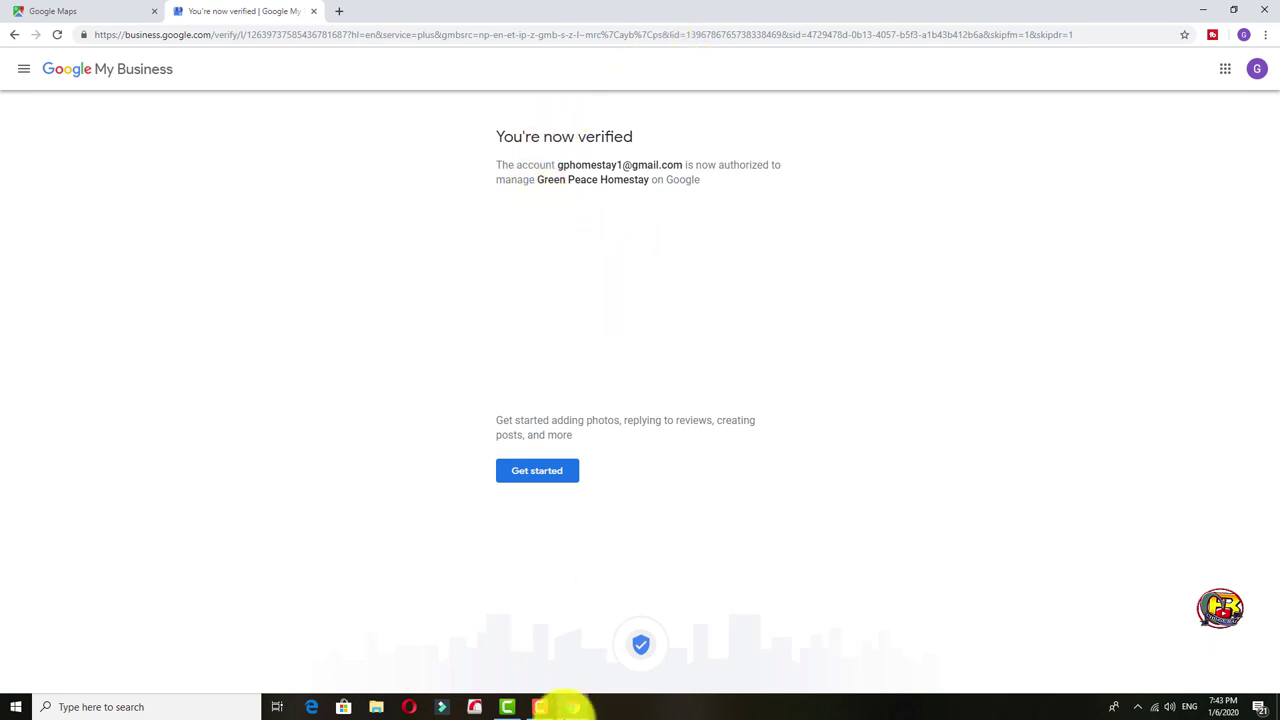
Open the Green Peace Homestay dashboard, dismiss the Welcome dialog, and scroll through the dashboard.
left_click(530, 474)
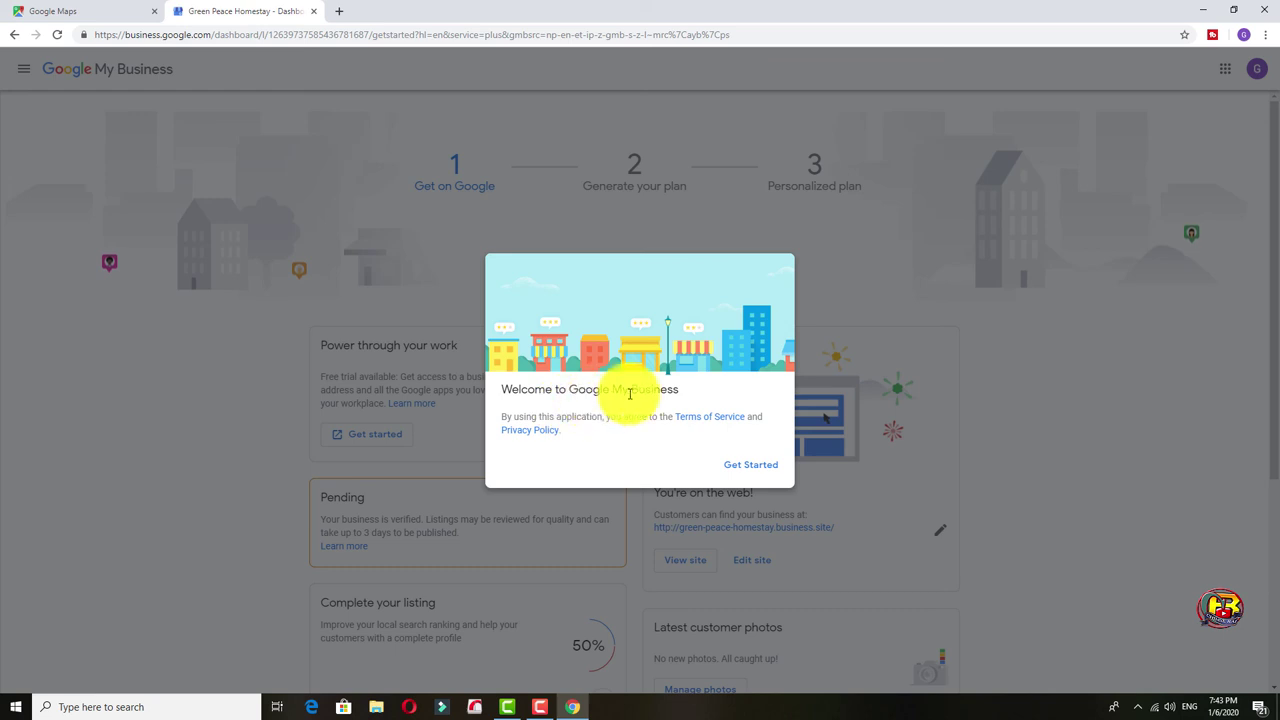
left_click(745, 467)
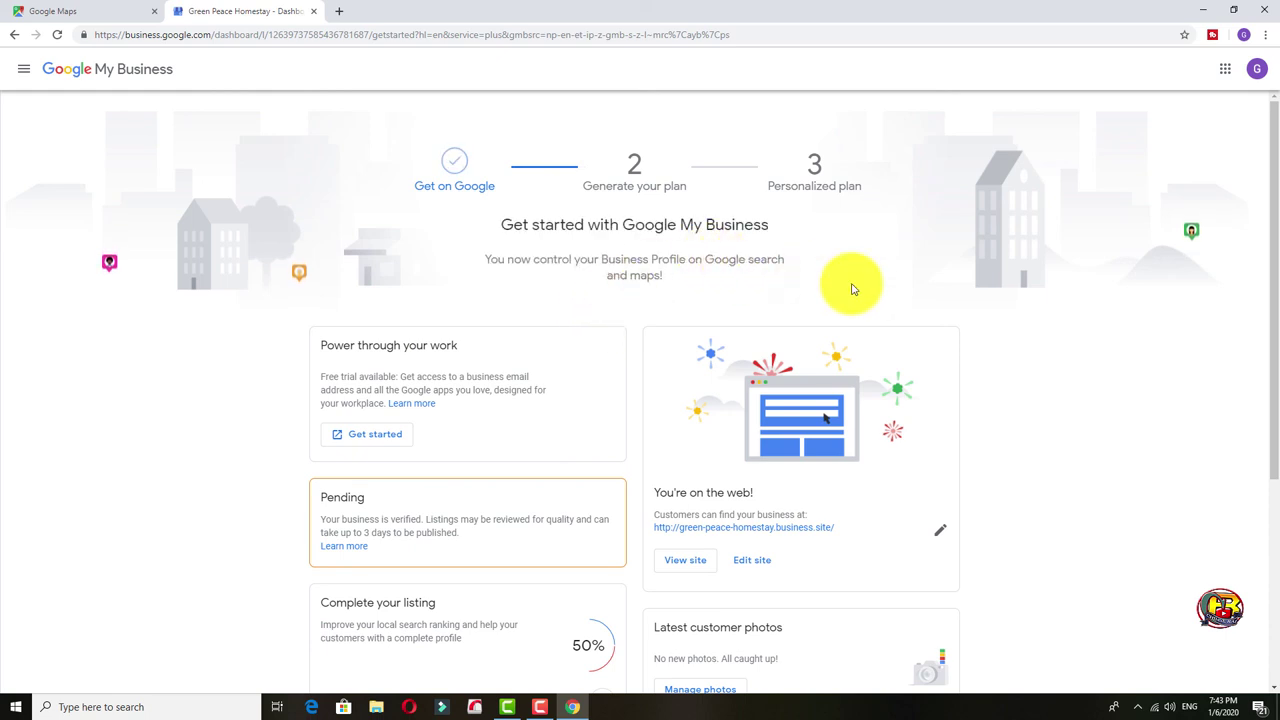
scroll(925, 351, "down", 3)
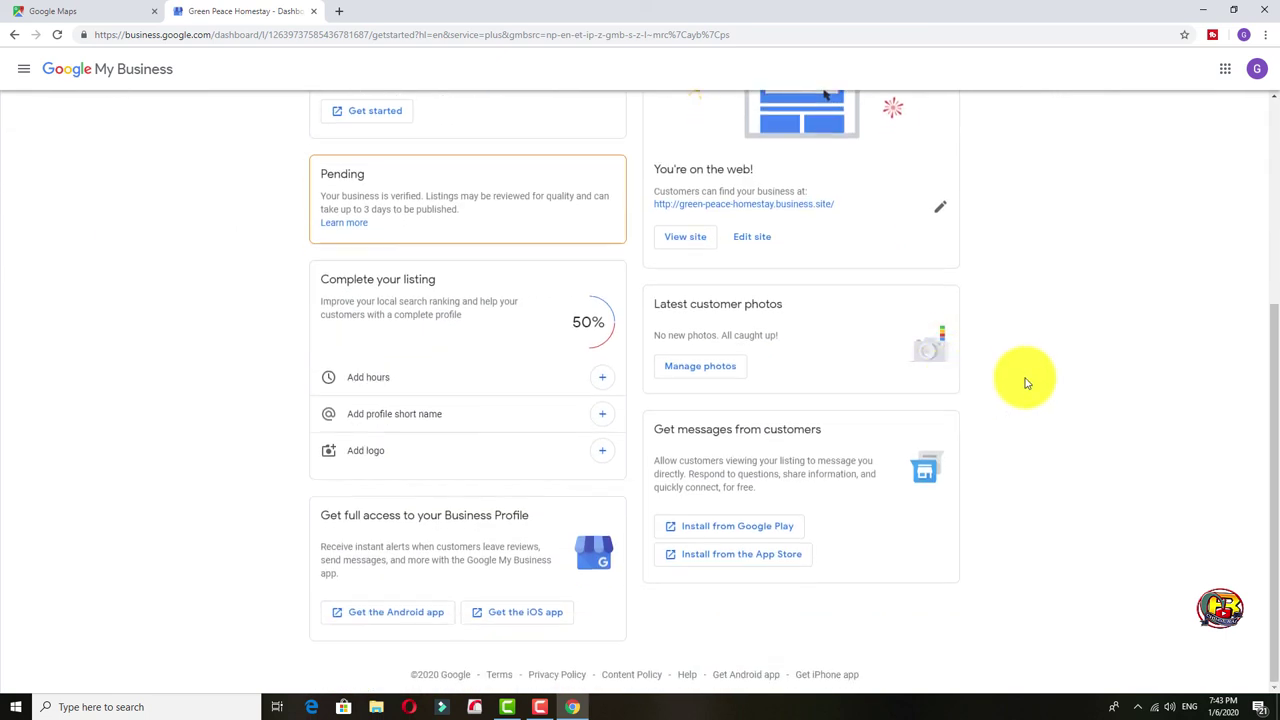
scroll(1030, 380, "up", 3)
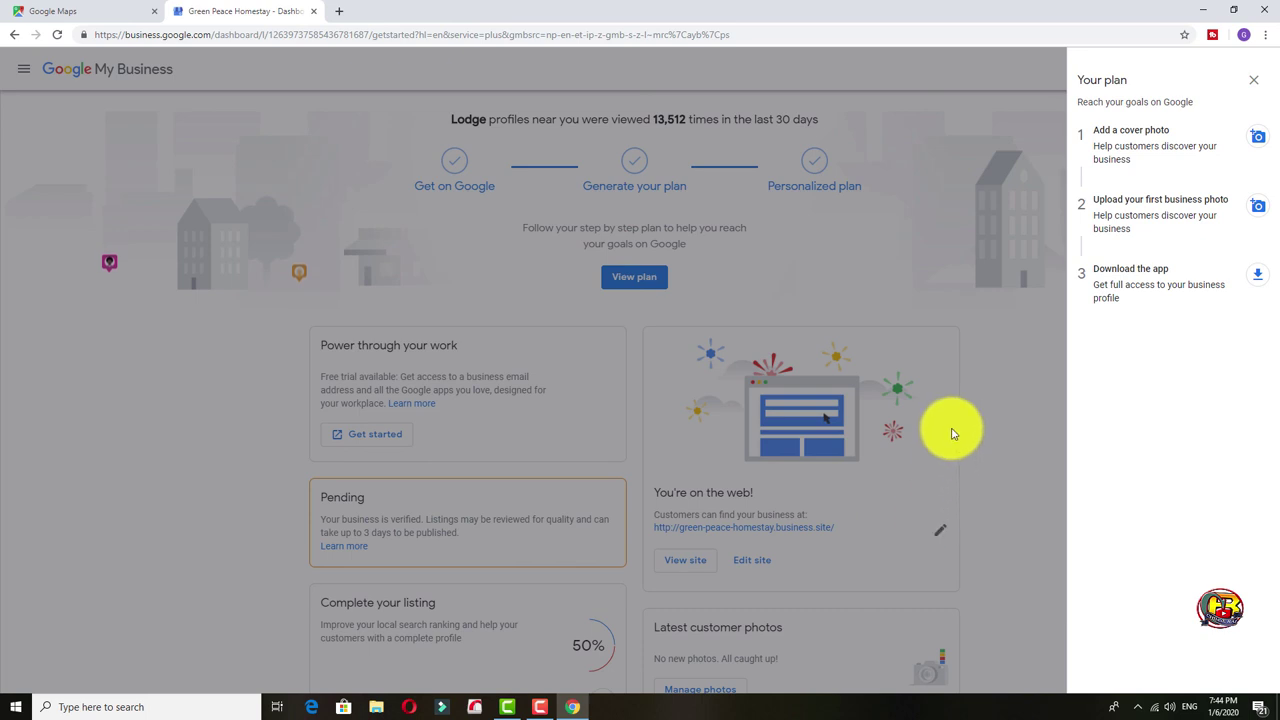
Close the Your plan panel and scroll through the dashboard cards, including the free website.
left_click(965, 326)
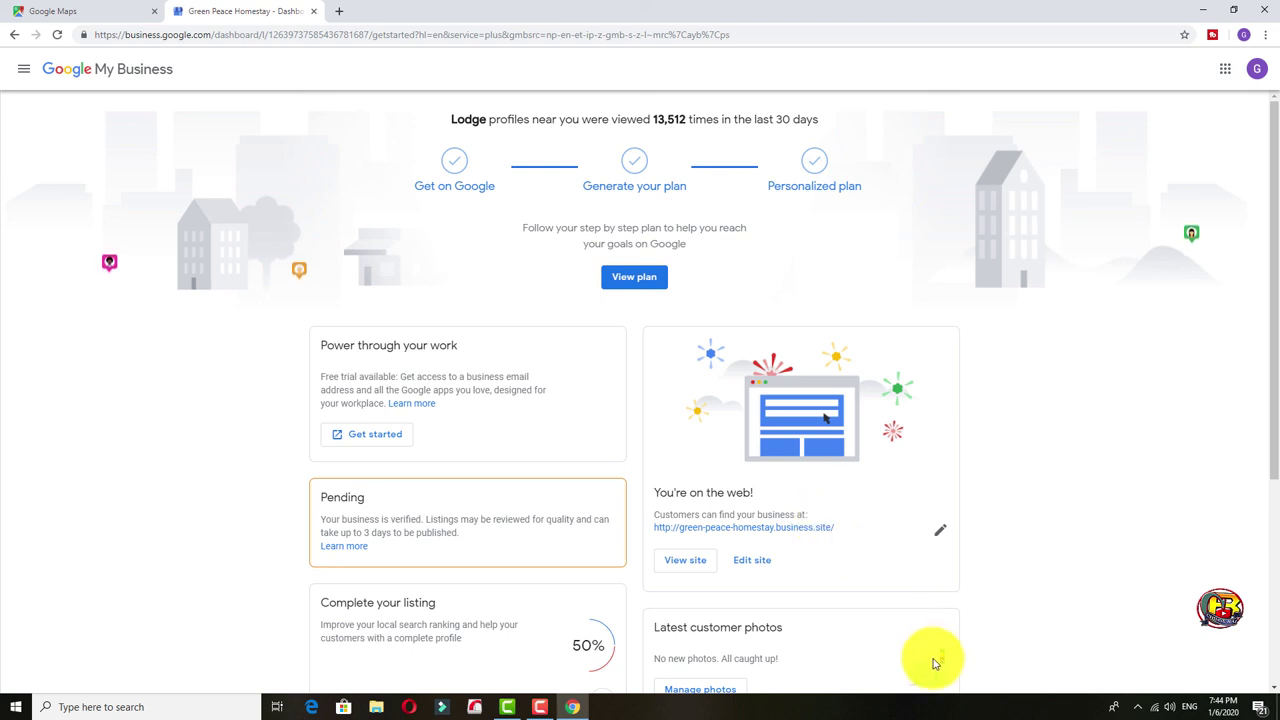
scroll(880, 620, "down", 2)
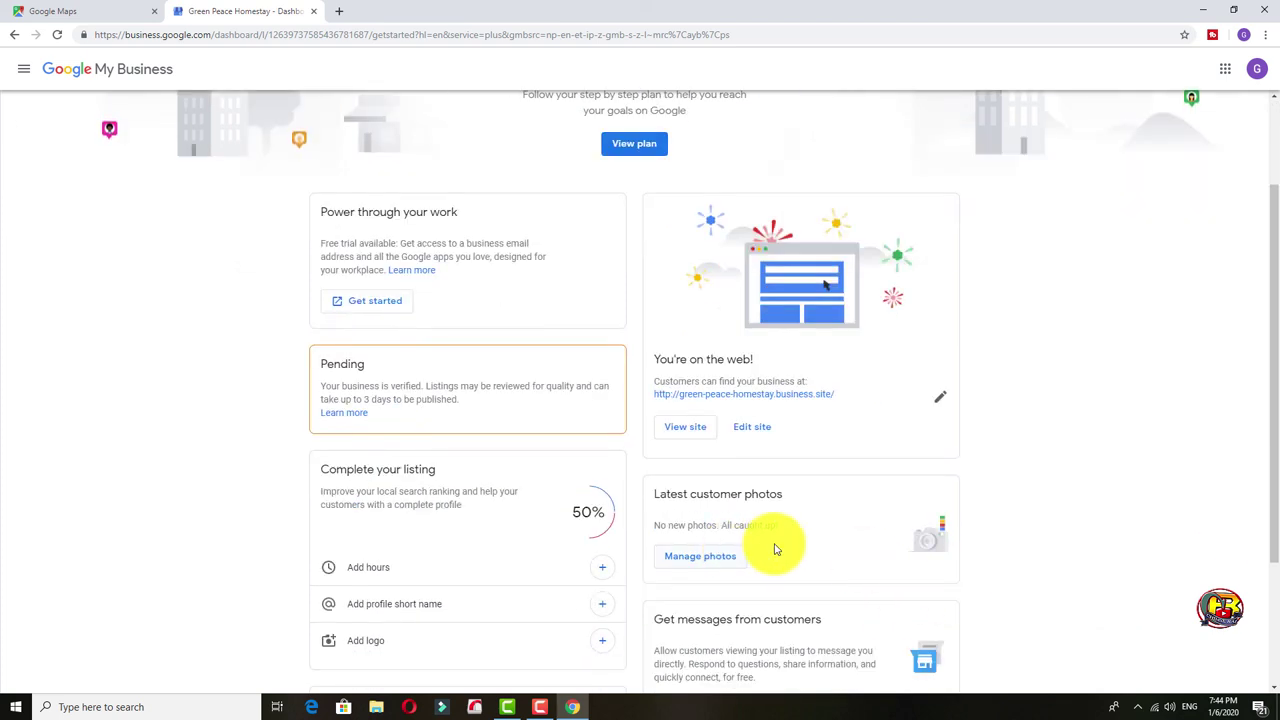
scroll(780, 550, "down", 3)
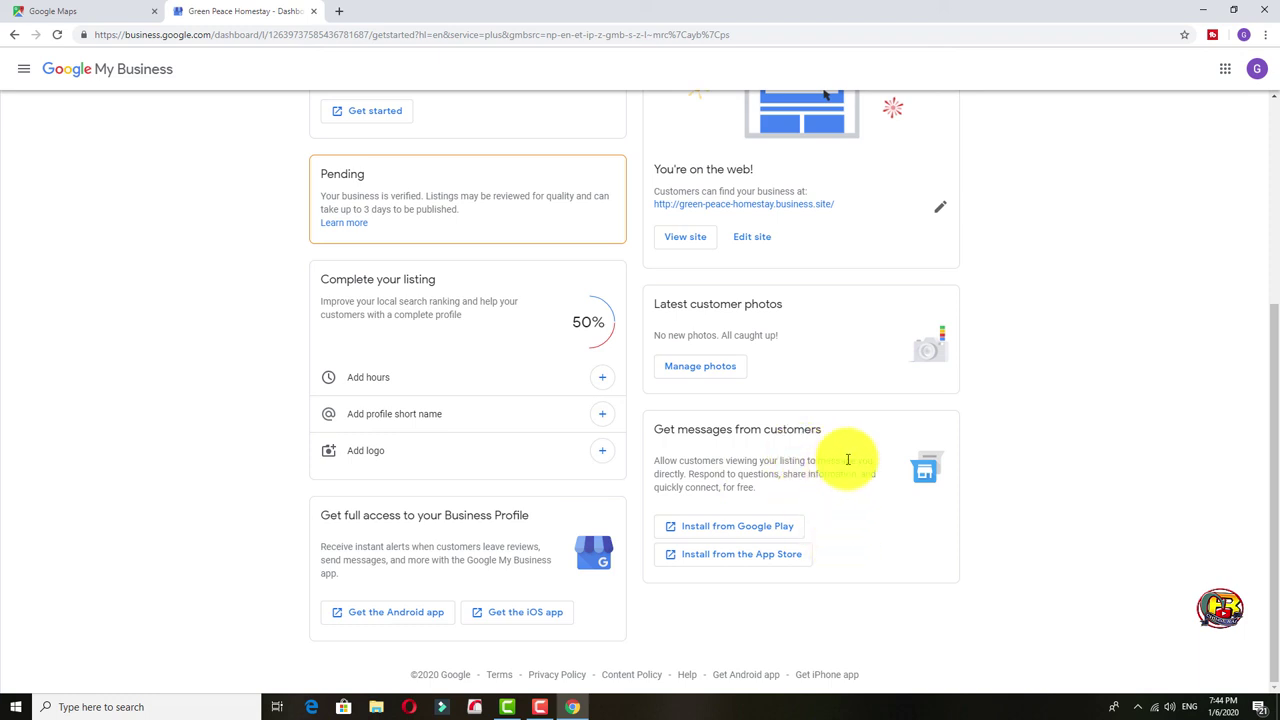
scroll(847, 459, "up", 3)
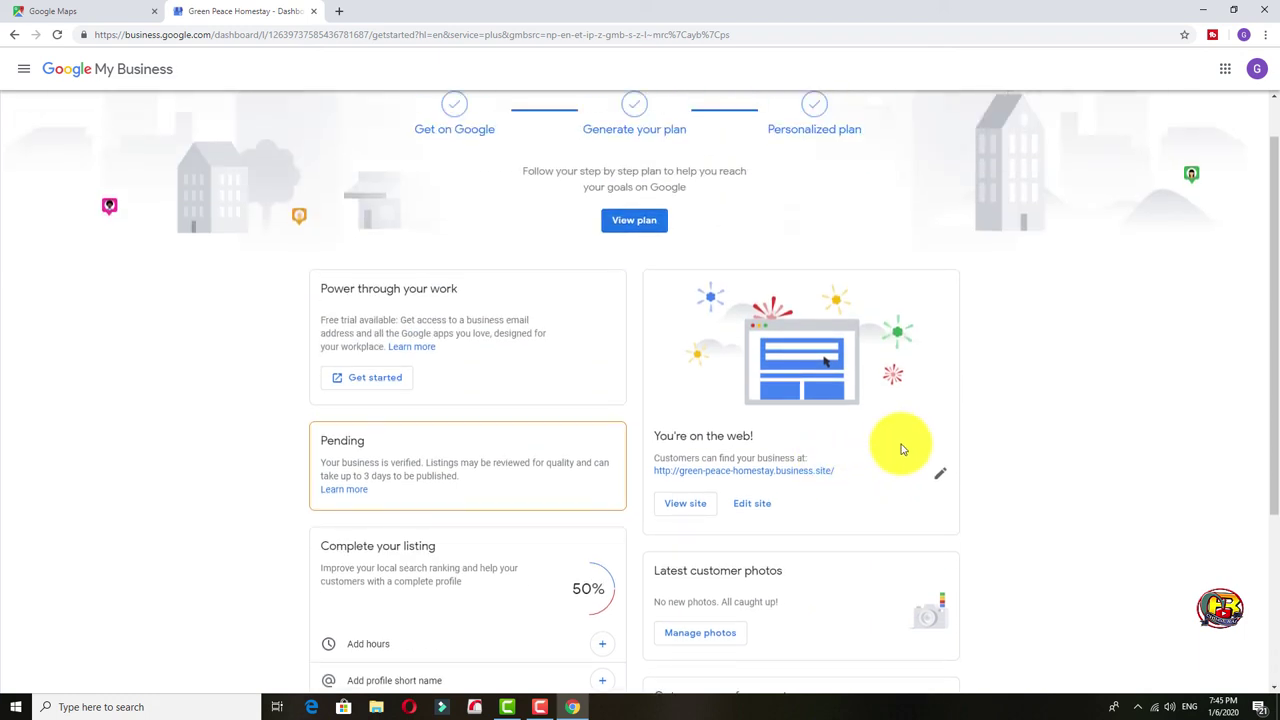
scroll(901, 449, "up", 1)
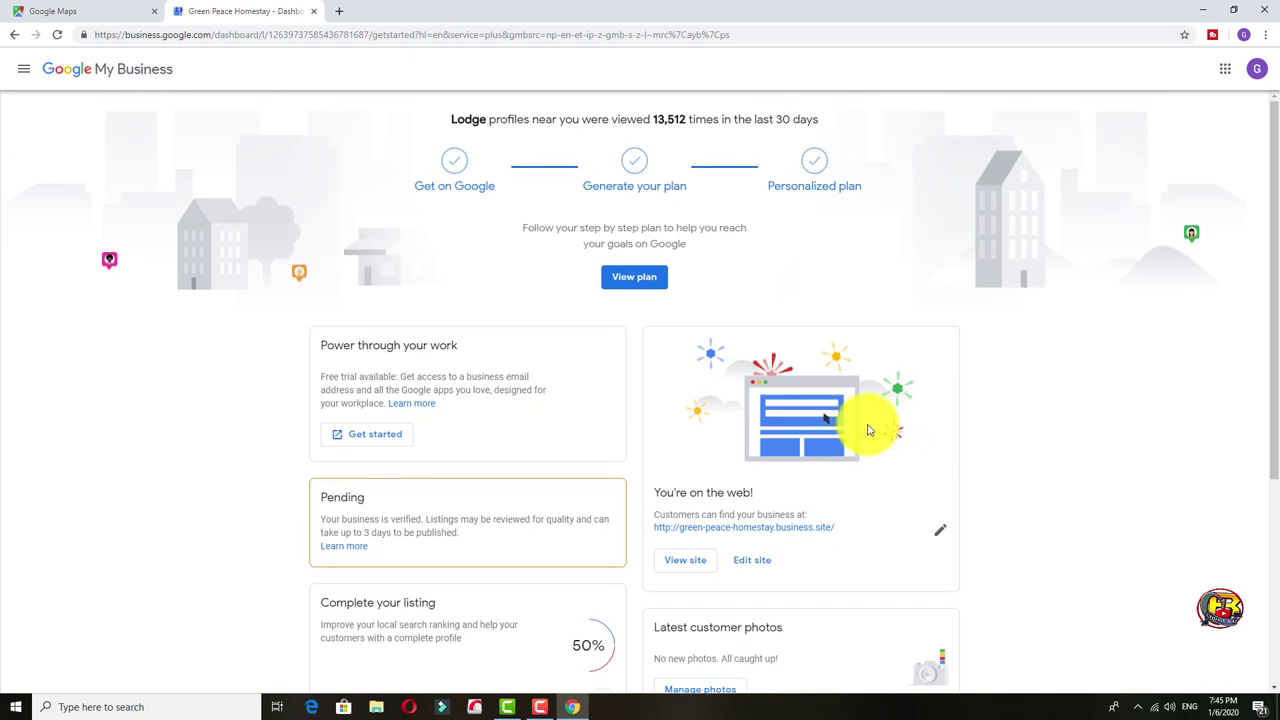